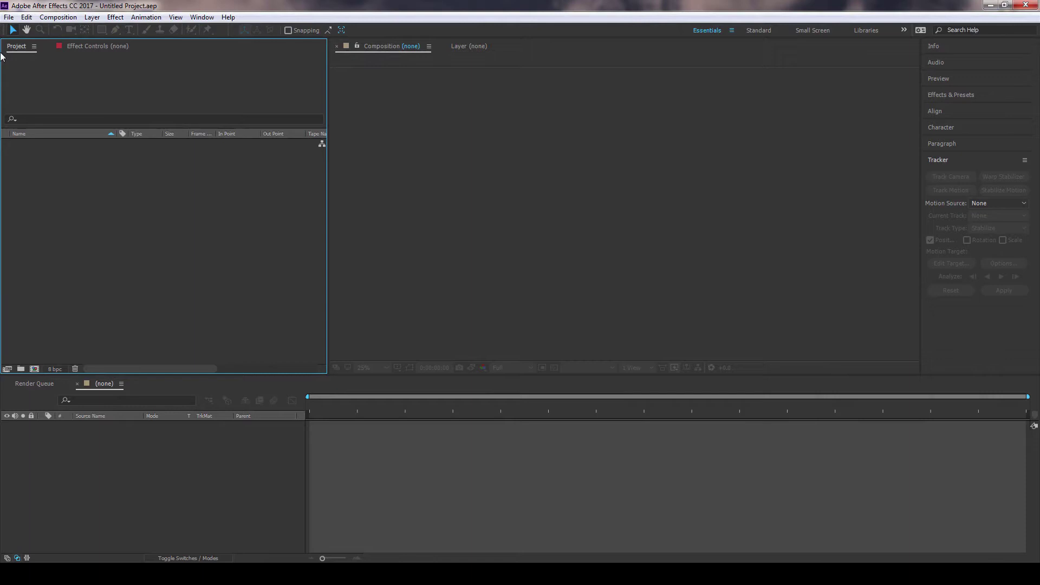
# Create a new composition named Fireworks with a duration of 10 seconds
pyautogui.click(58, 17)
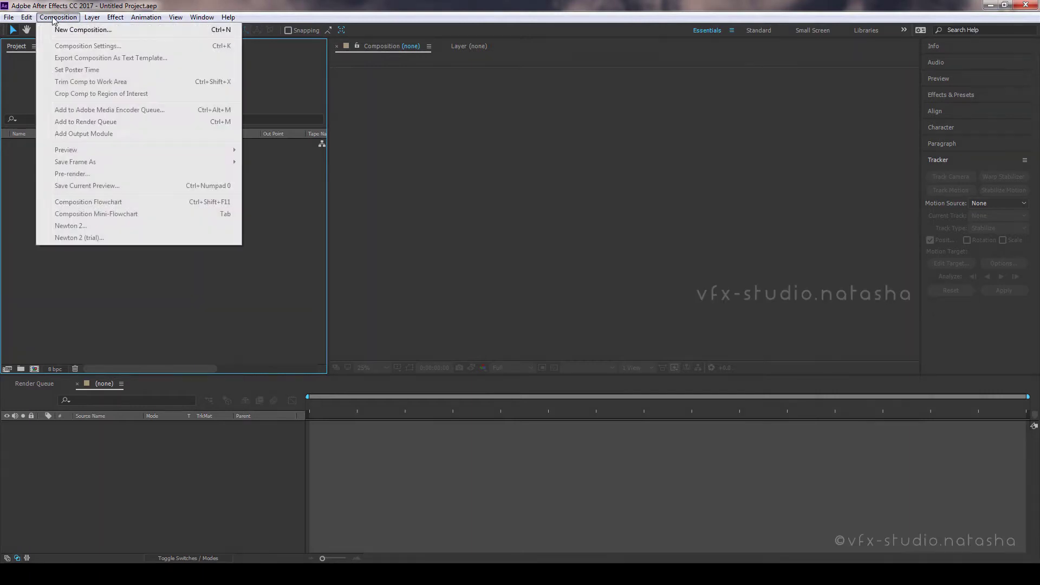
pyautogui.click(66, 30)
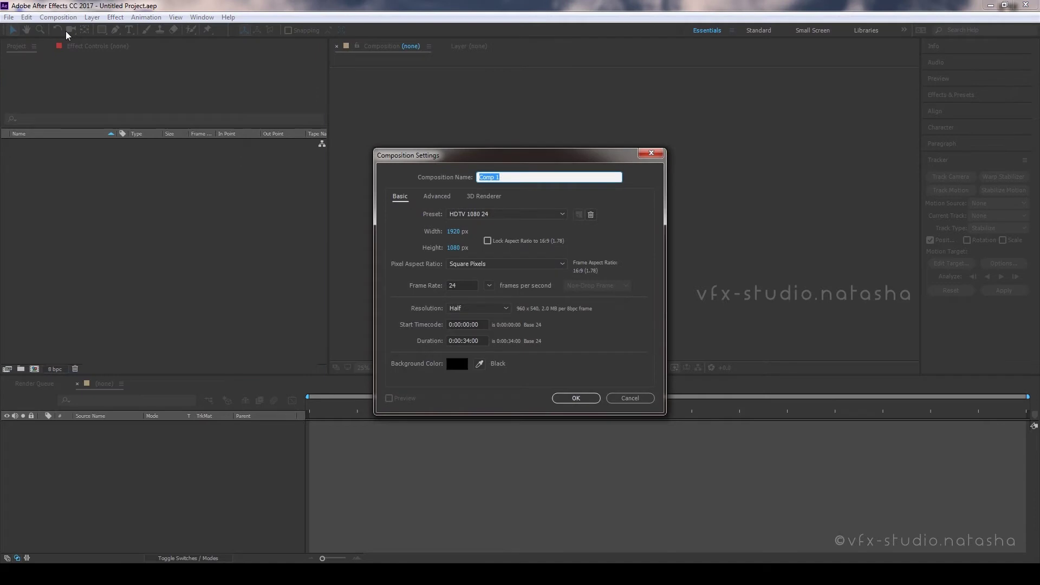
pyautogui.write('Fireworks')
pyautogui.click(467, 340)
pyautogui.moveTo(470, 340); pyautogui.dragTo(464, 340)
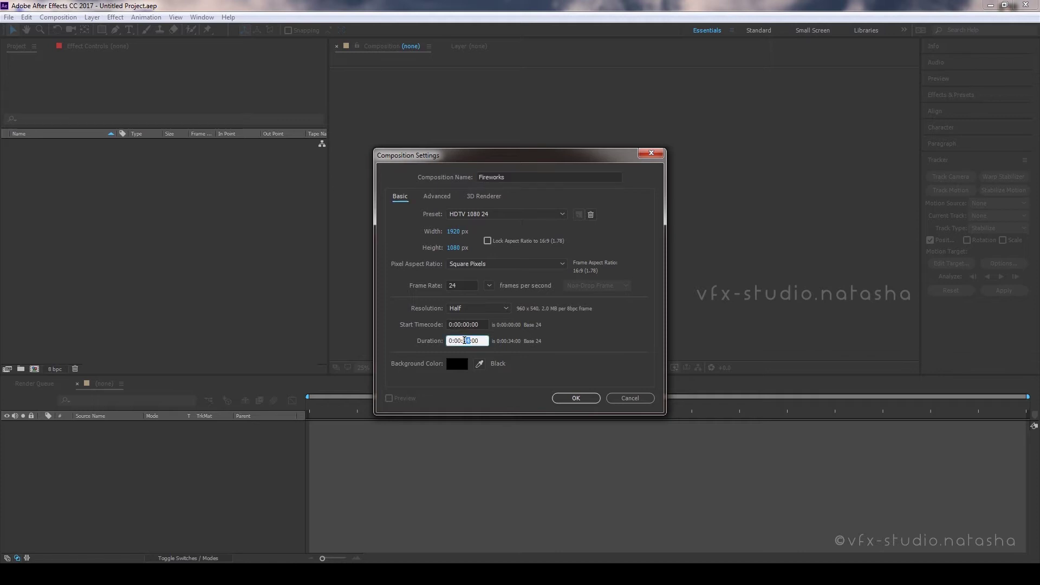
pyautogui.write('10')
pyautogui.click(590, 399)
# Add a new solid layer named Particle to the Fireworks composition
pyautogui.rightClick(204, 492)
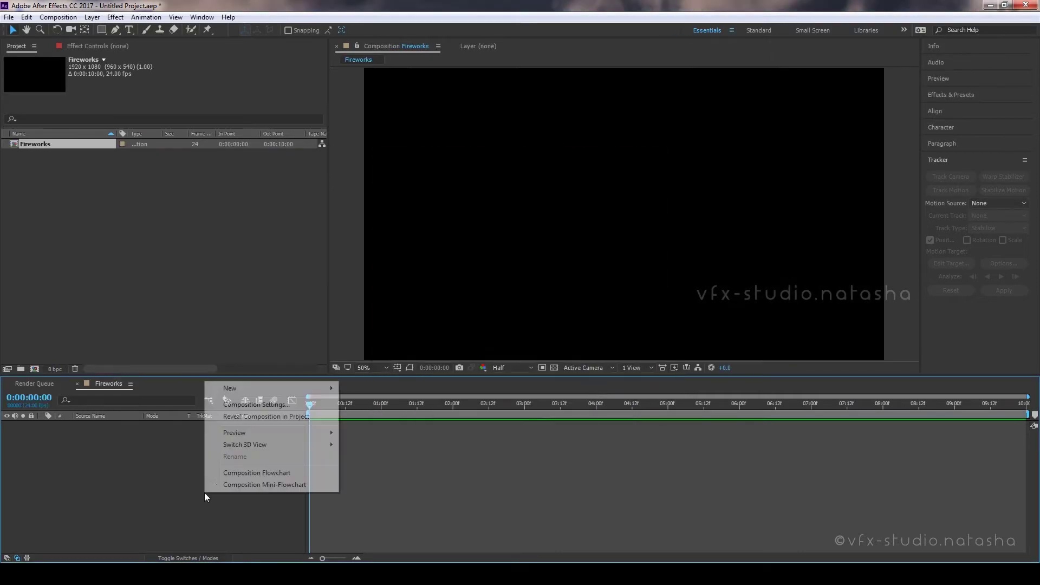
pyautogui.moveTo(232, 387)
pyautogui.click(371, 418)
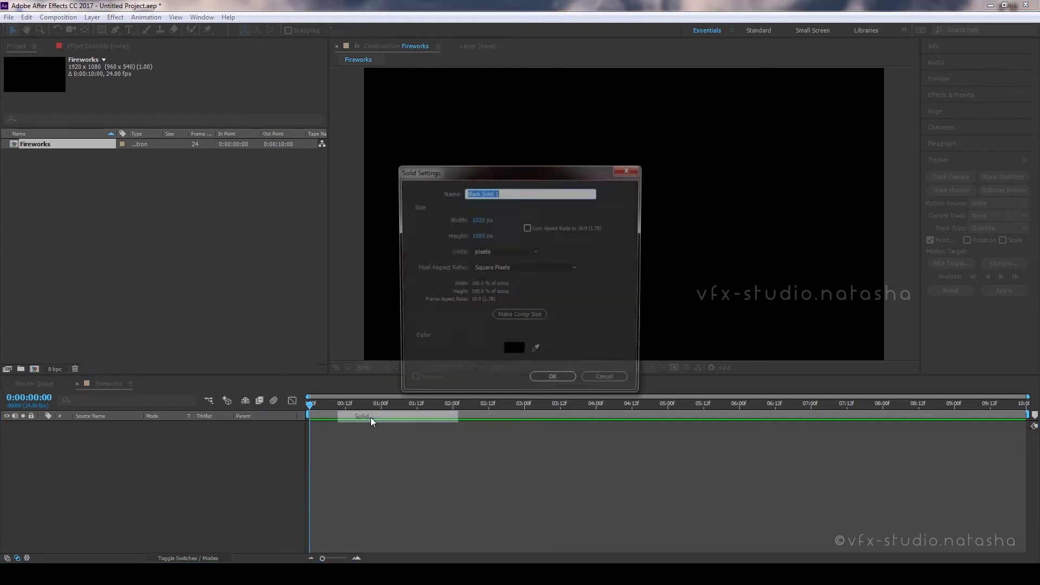
pyautogui.write('Par')
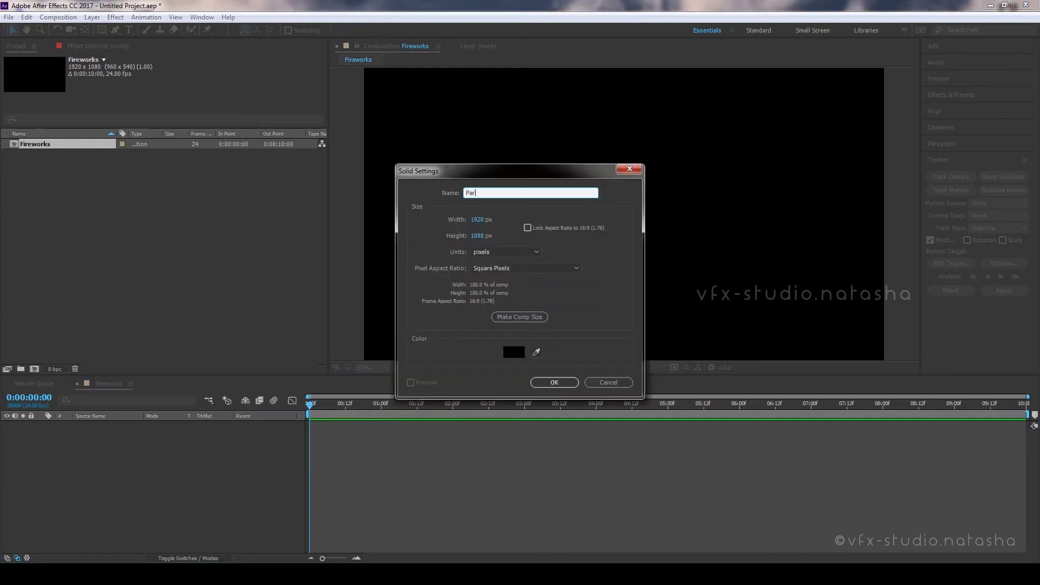
pyautogui.write('ticle')
pyautogui.press('Return')
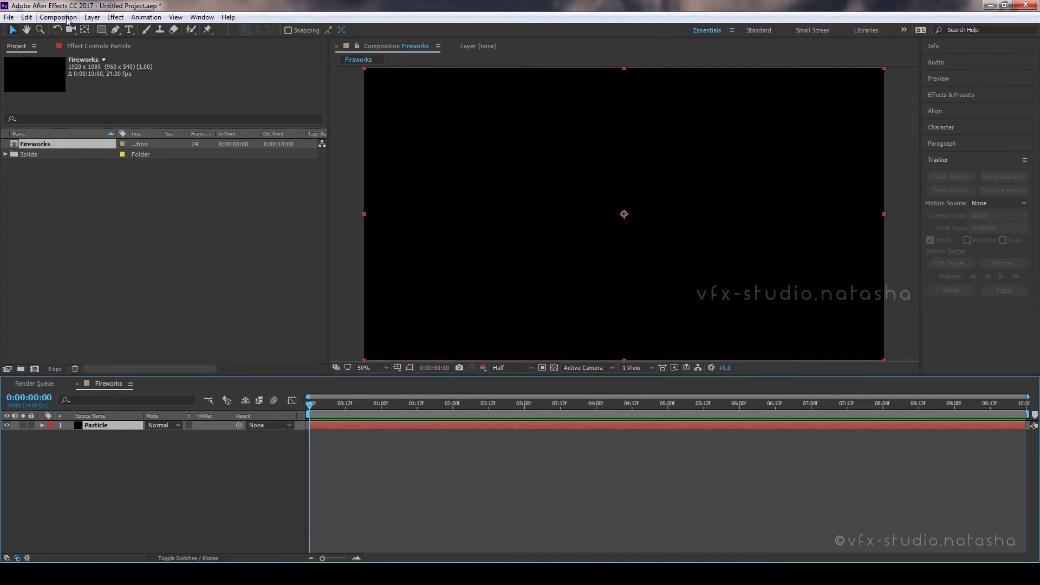
# Apply the Trapcode Particular effect to the Particle layer and preview the emission up to 0:00:02:04
pyautogui.click(121, 18)
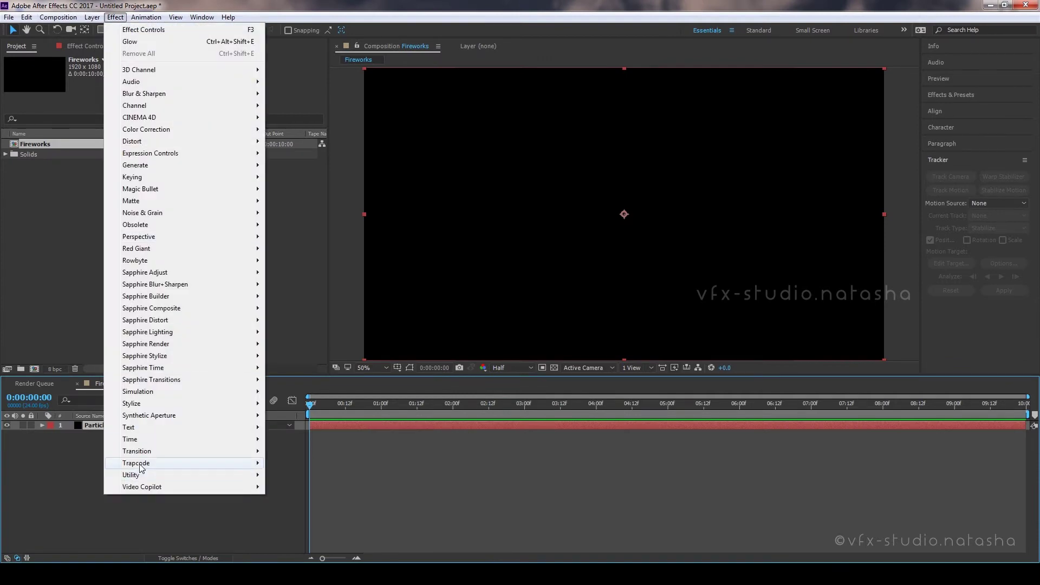
pyautogui.moveTo(142, 465)
pyautogui.click(292, 416)
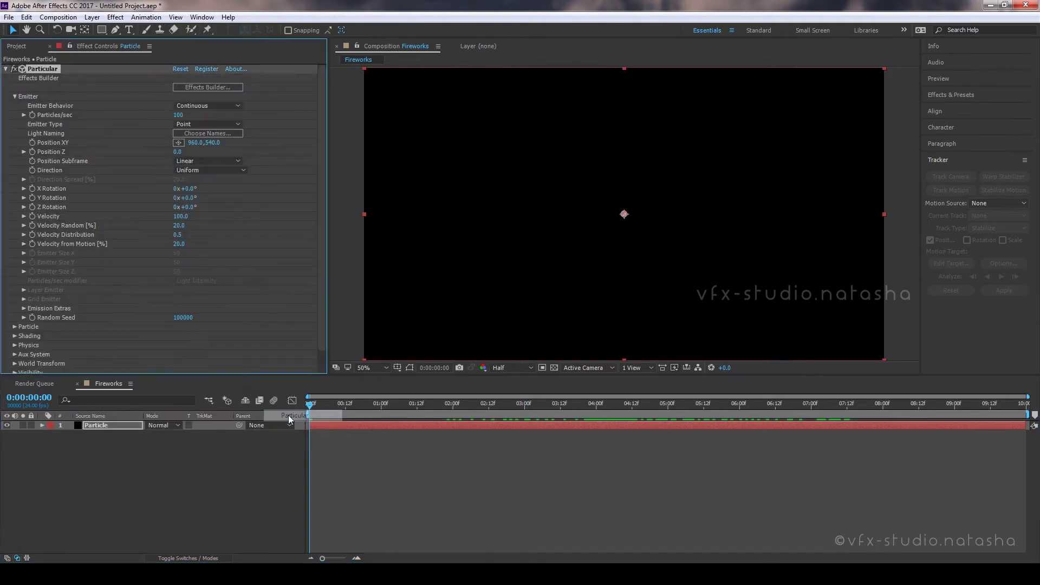
pyautogui.click(95, 425)
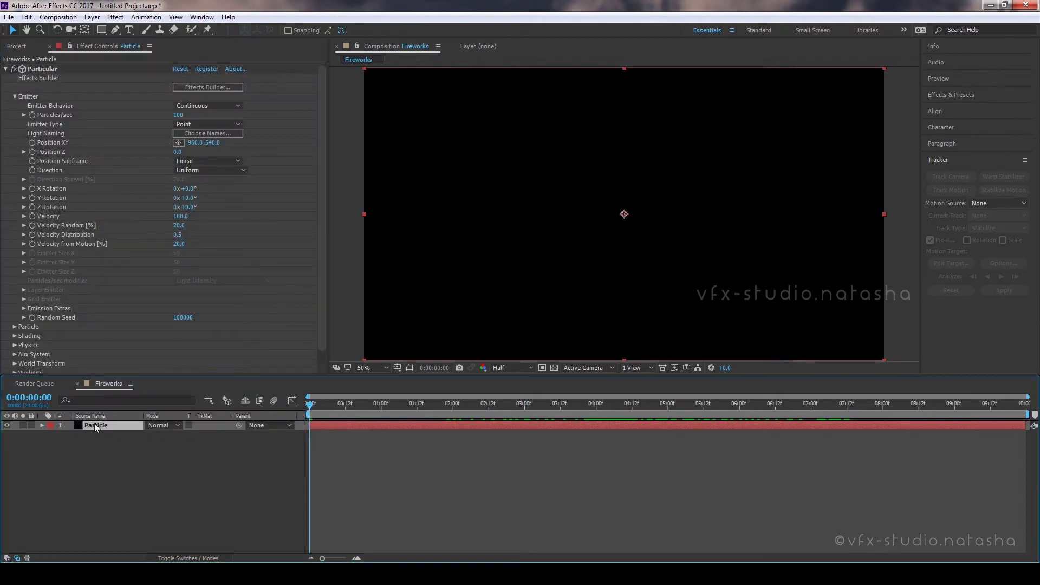
pyautogui.moveTo(317, 407); pyautogui.dragTo(466, 406)
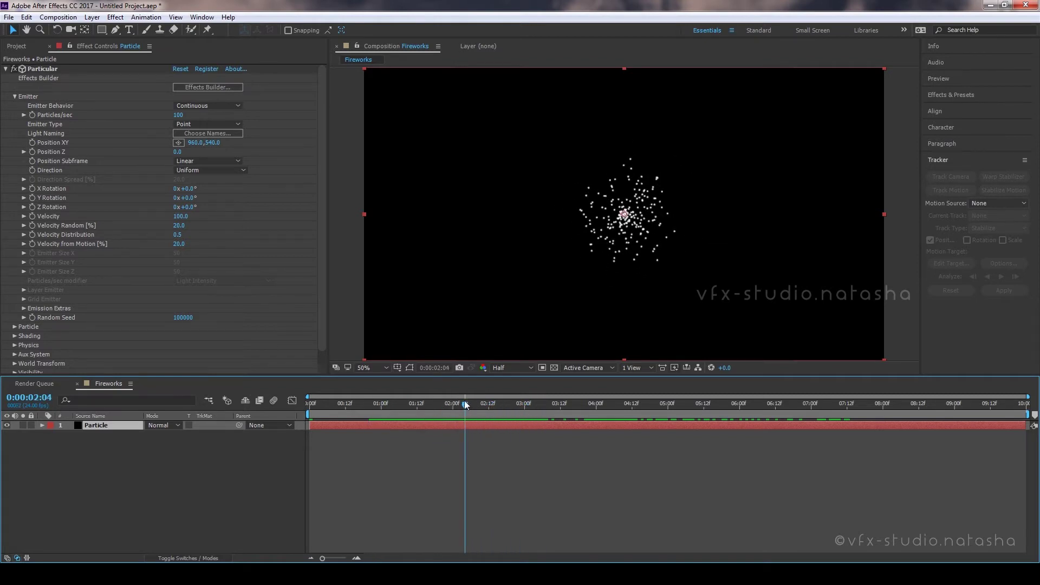
# Set Particular's emitter behavior to Explode and its particles per second to 5000
pyautogui.click(190, 105)
pyautogui.click(199, 130)
pyautogui.click(180, 115)
pyautogui.write('5000')
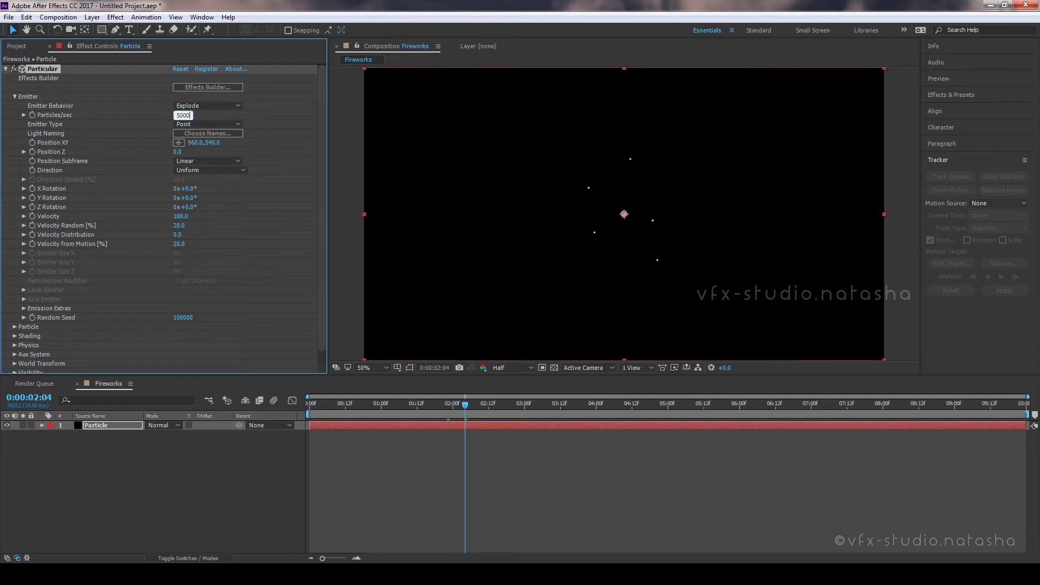
pyautogui.click(264, 110)
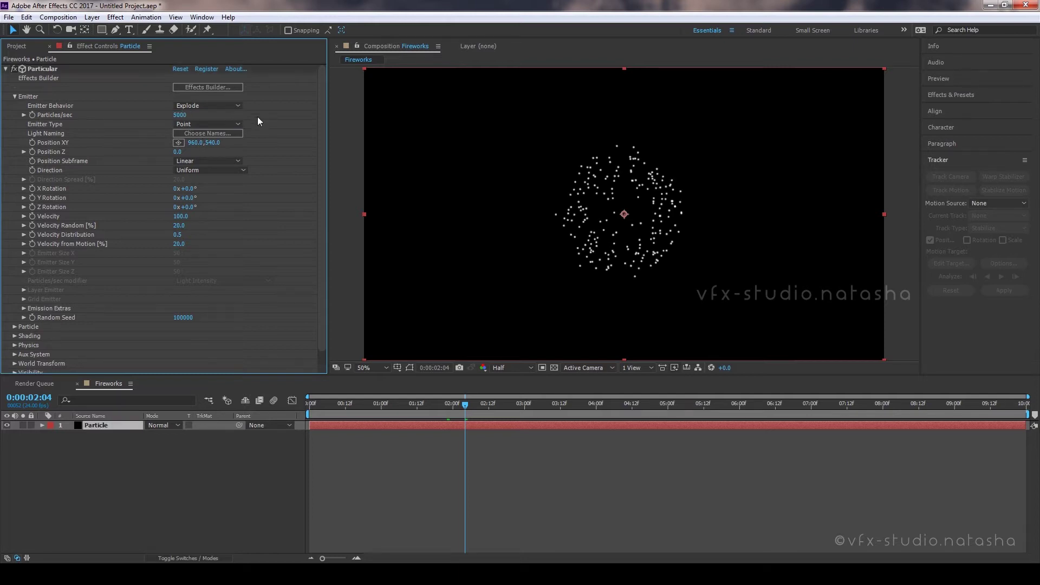
# Set the emitter direction to Disc and rotate it 119° in X, 14° in Y and 75° in Z
pyautogui.click(202, 170)
pyautogui.click(204, 218)
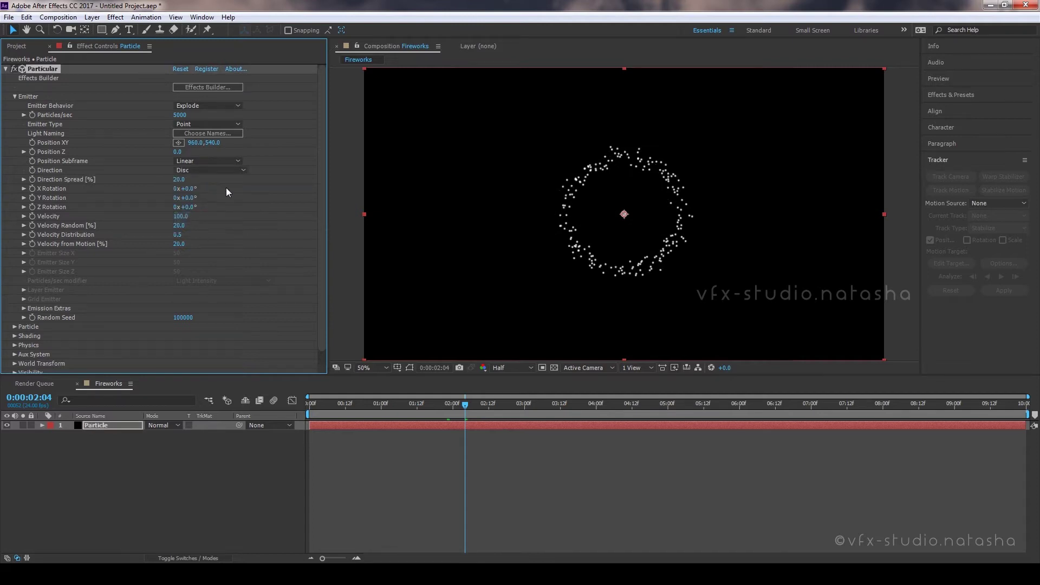
pyautogui.click(187, 189)
pyautogui.write('119')
pyautogui.press('Return')
pyautogui.click(188, 197)
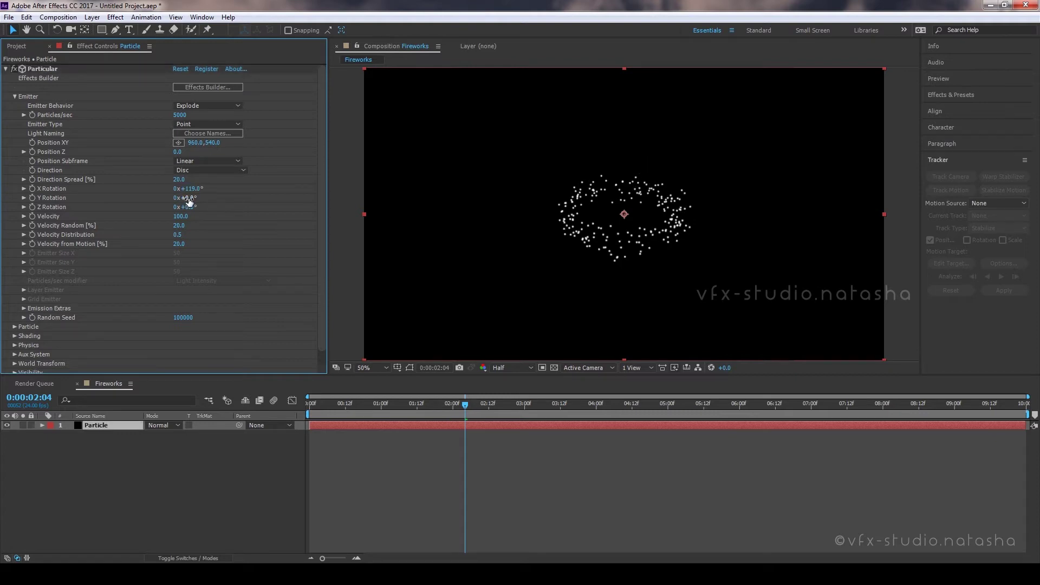
pyautogui.write('14')
pyautogui.press('Return')
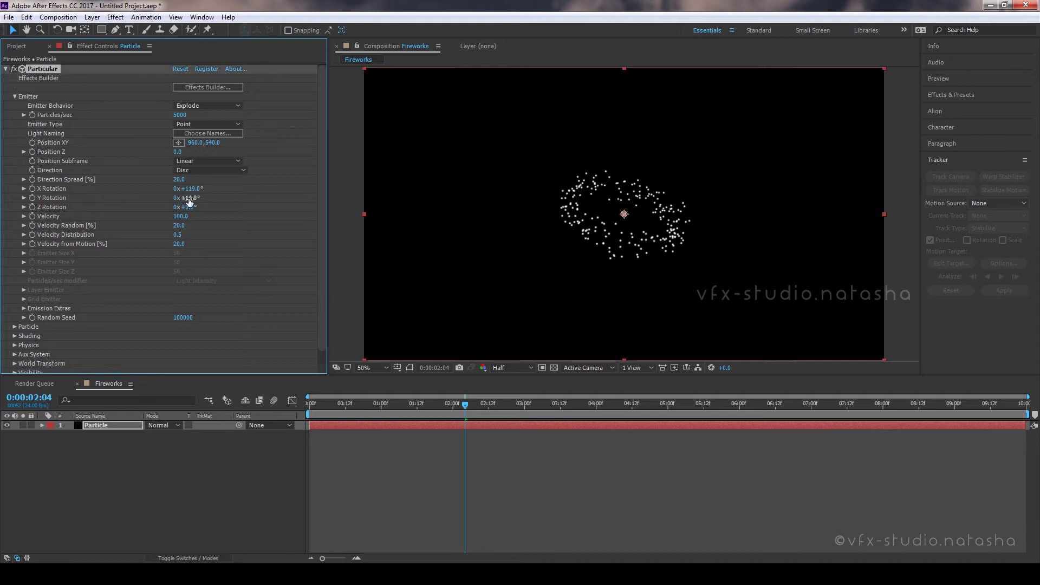
pyautogui.click(189, 208)
pyautogui.write('75')
pyautogui.press('Return')
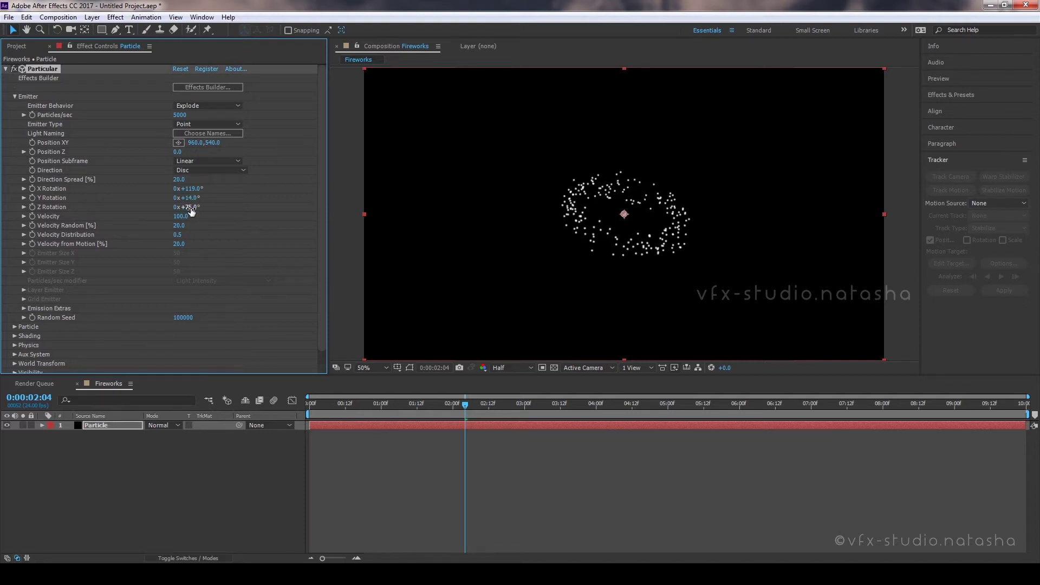
# Set the emitter's Velocity to 400 and its Velocity Random to 10%, previewing the burst's spread on the timeline
pyautogui.moveTo(466, 407); pyautogui.dragTo(441, 424)
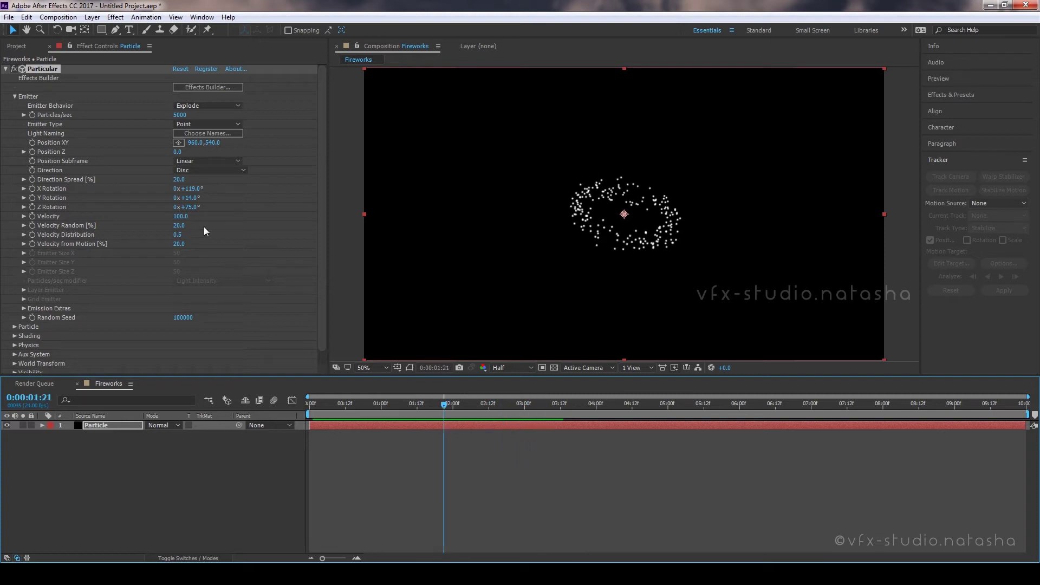
pyautogui.click(180, 216)
pyautogui.write('40')
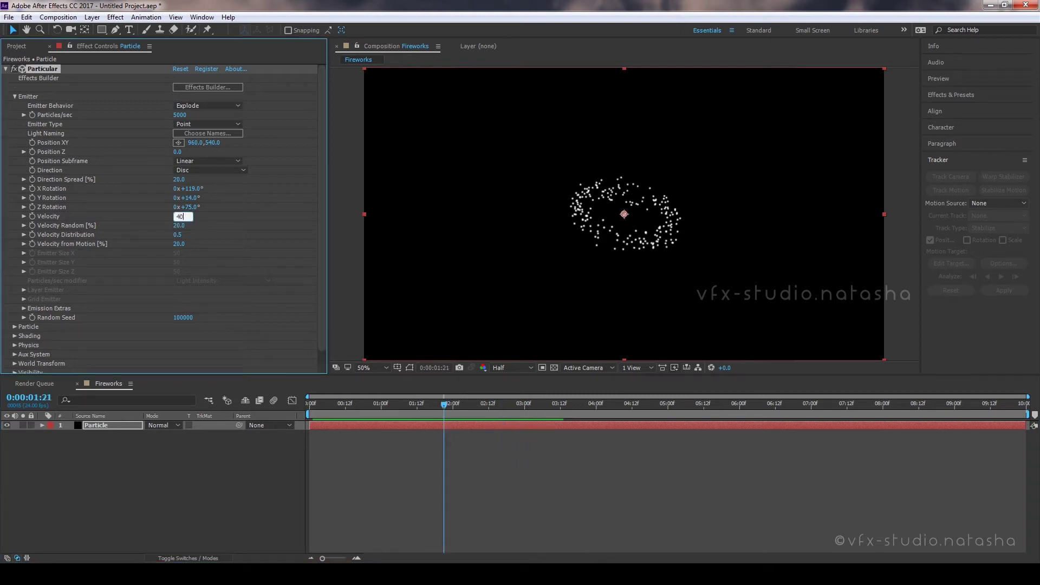
pyautogui.write('0')
pyautogui.press('Return')
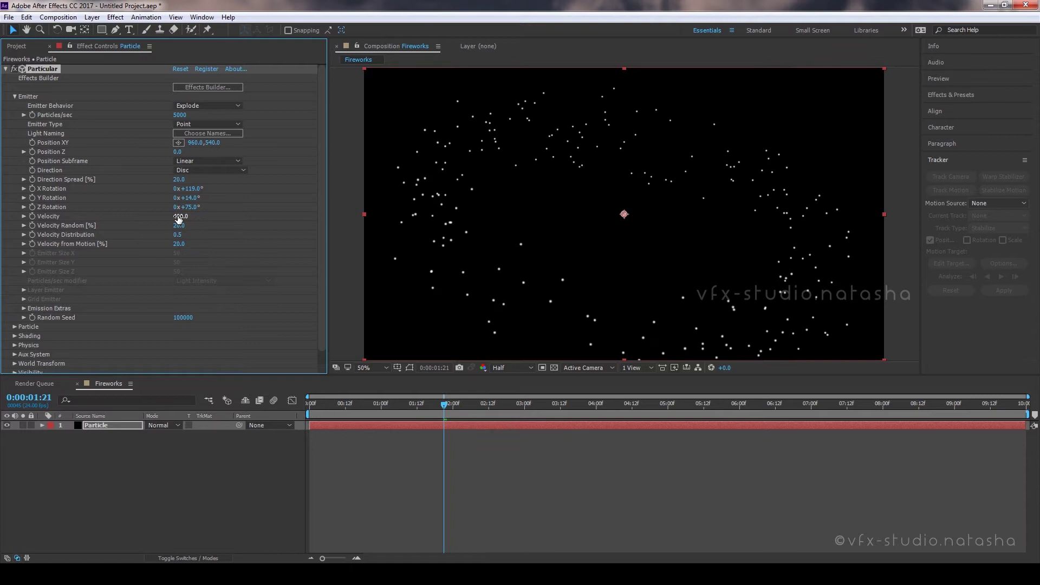
pyautogui.moveTo(317, 405); pyautogui.dragTo(402, 412)
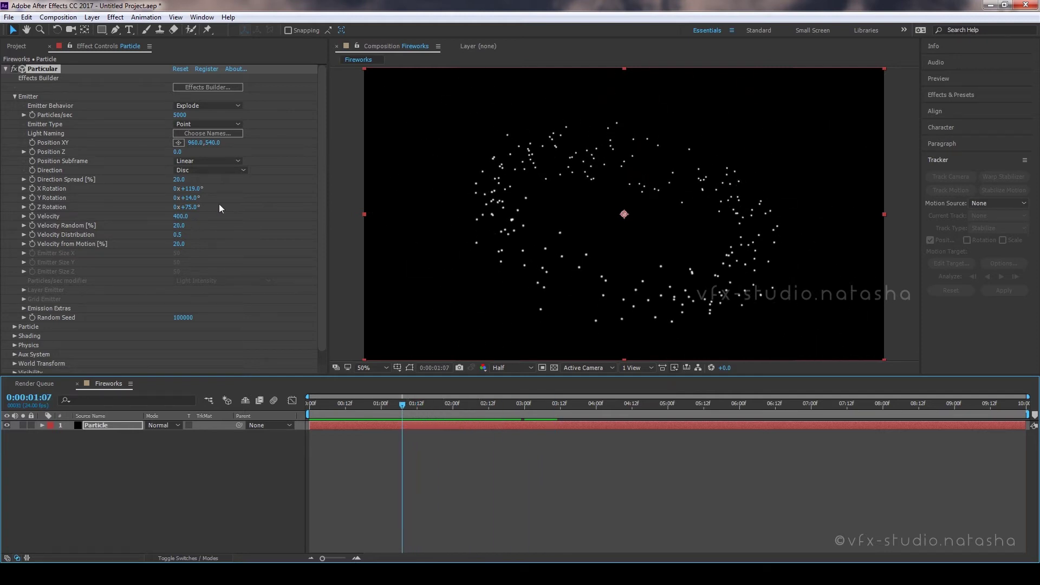
pyautogui.click(182, 226)
pyautogui.write('50')
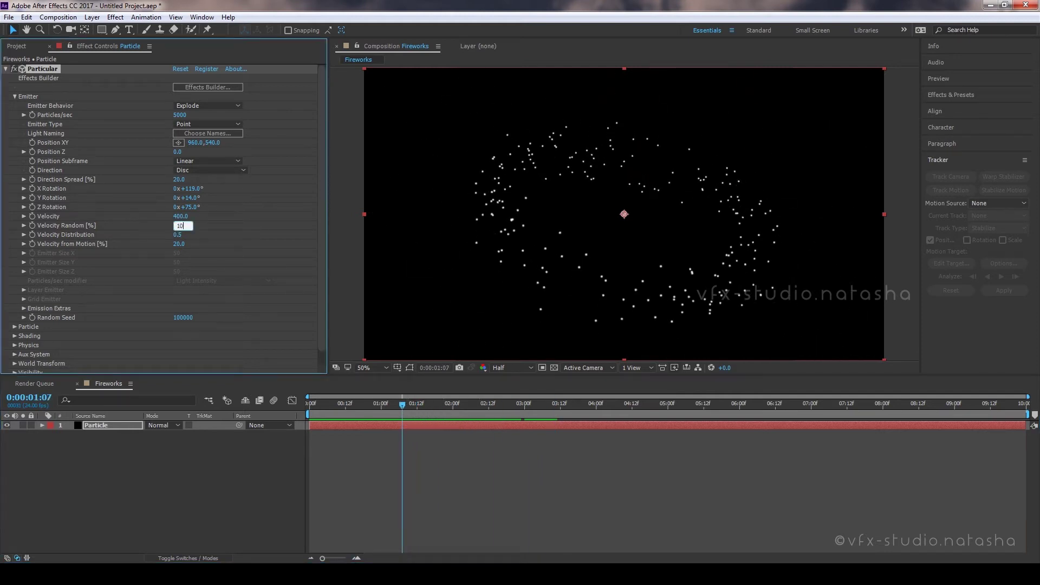
pyautogui.press('Return')
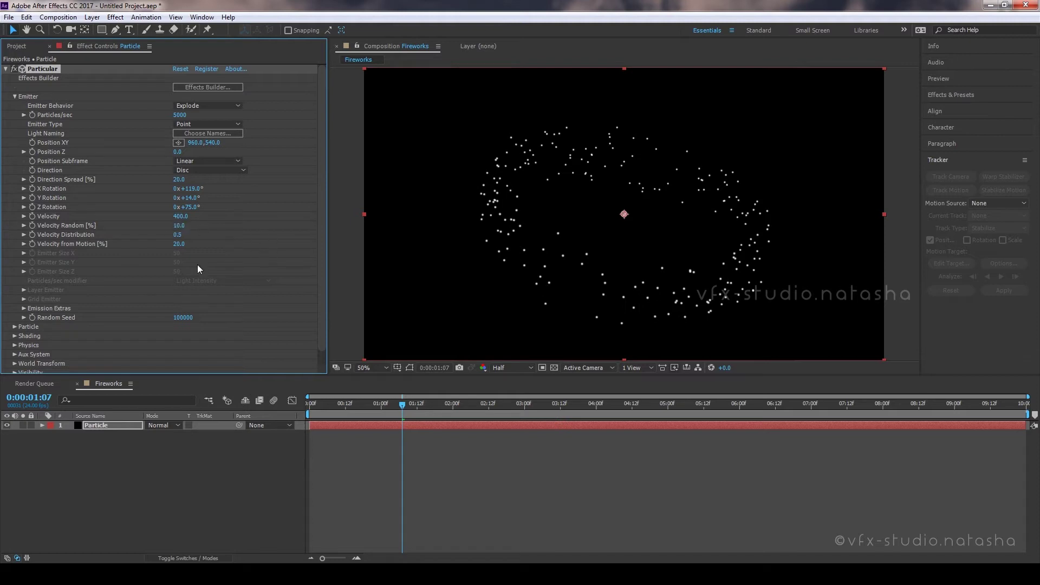
# Set the particle Life to 1.5 seconds and preview the burst on the timeline
pyautogui.click(14, 96)
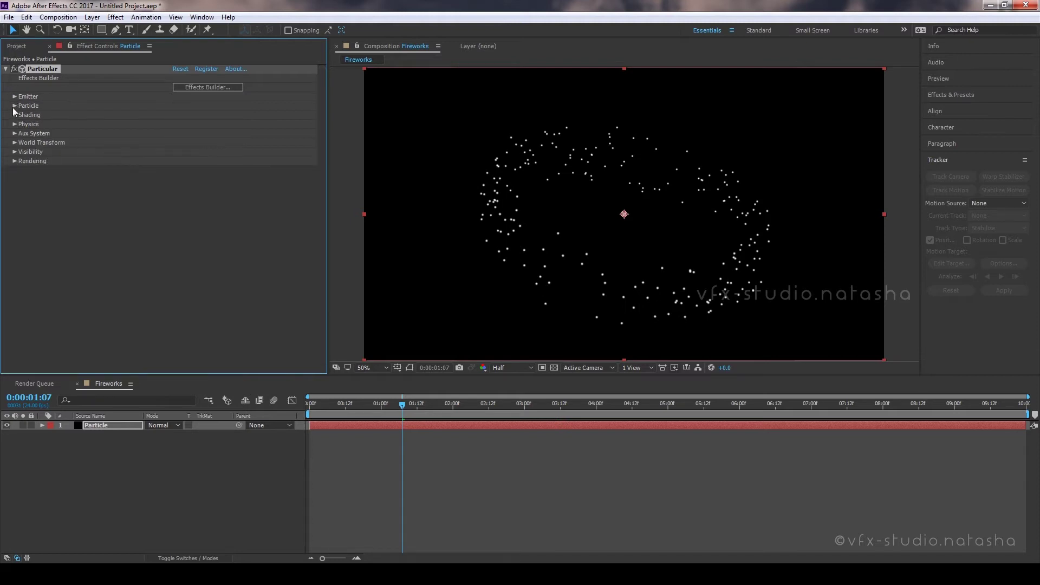
pyautogui.click(15, 107)
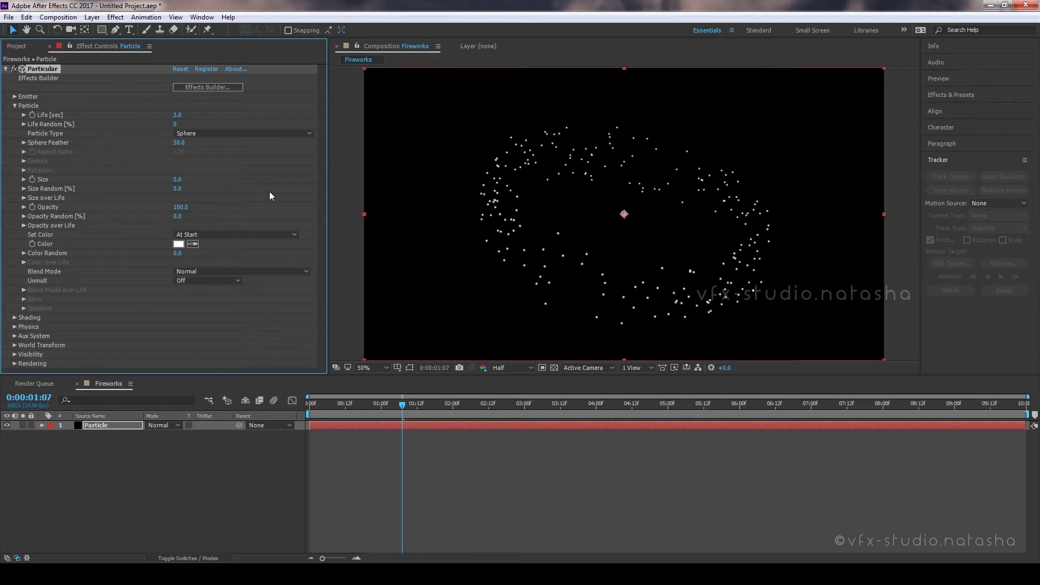
pyautogui.click(178, 115)
pyautogui.press('Return')
pyautogui.moveTo(401, 410)
pyautogui.mouseDown()
pyautogui.moveTo(432, 407)
pyautogui.moveTo(399, 407)
pyautogui.mouseUp()
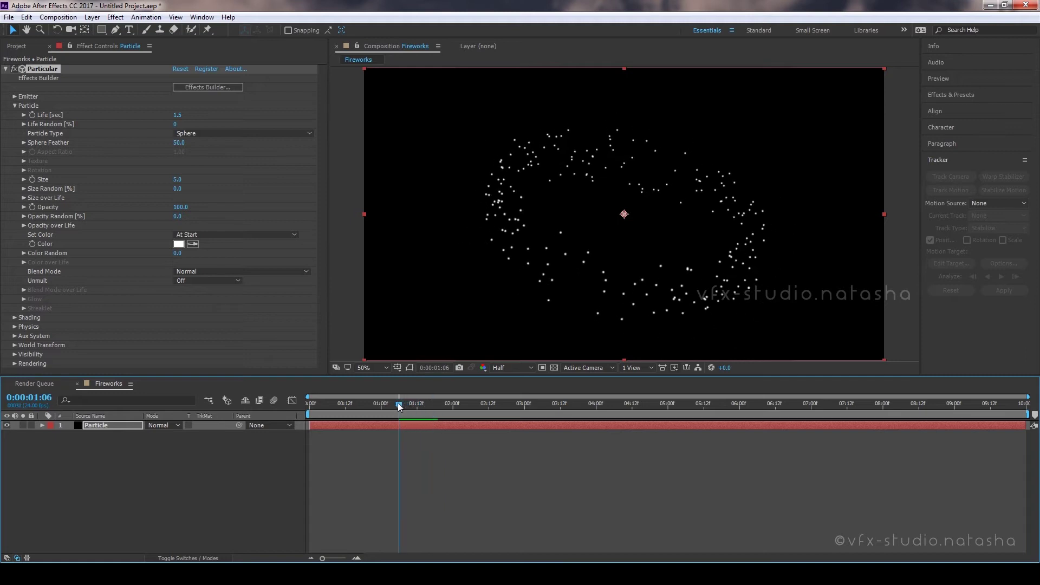
# Try a particle Life Random of 20% and preview the burst on the timeline
pyautogui.click(177, 125)
pyautogui.write('20')
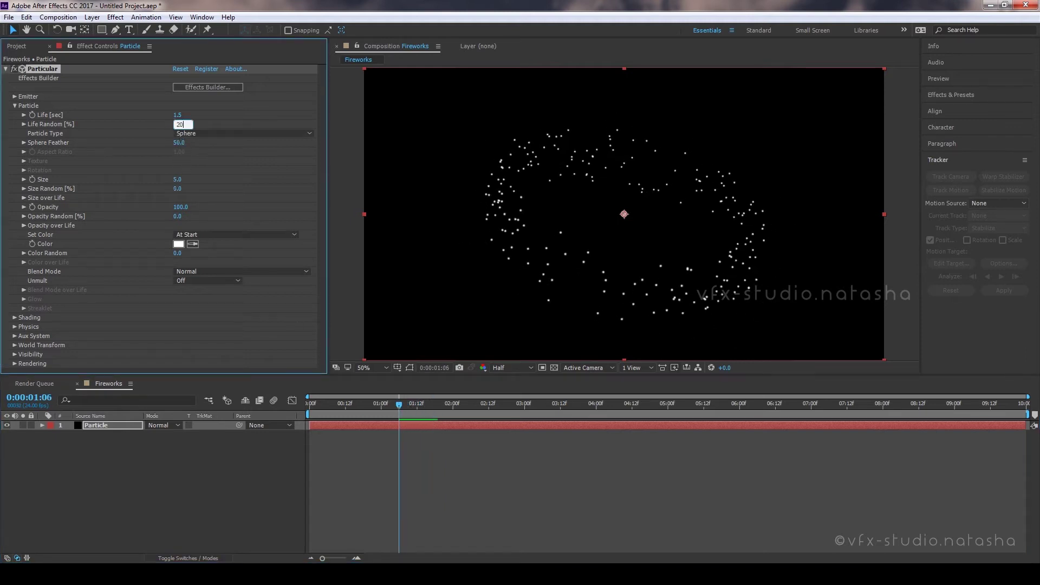
pyautogui.press('Return')
pyautogui.moveTo(399, 407)
pyautogui.mouseDown()
pyautogui.moveTo(439, 408)
pyautogui.moveTo(396, 408)
pyautogui.mouseUp()
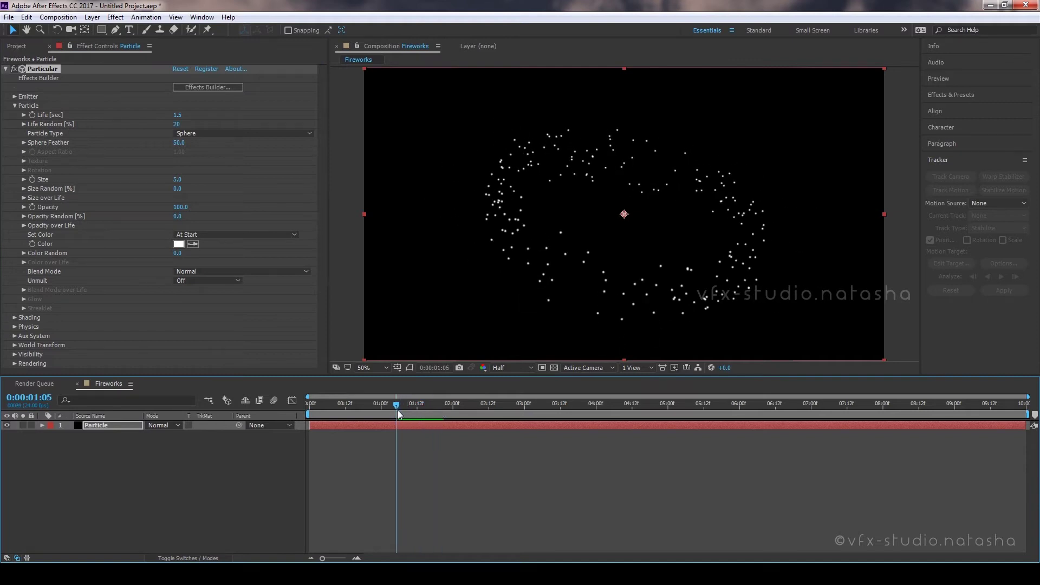
# Set the particle Life Random to 100% and the particle type to Glow Sphere (No DOF)
pyautogui.moveTo(177, 124); pyautogui.dragTo(238, 120)
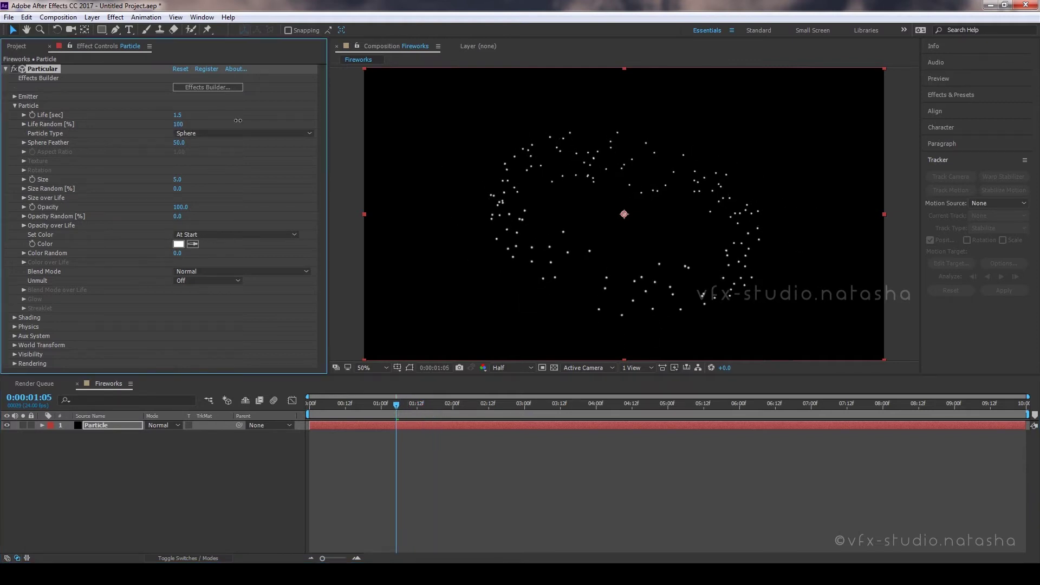
pyautogui.moveTo(400, 411)
pyautogui.mouseDown()
pyautogui.moveTo(323, 407)
pyautogui.moveTo(482, 414)
pyautogui.moveTo(393, 415)
pyautogui.mouseUp()
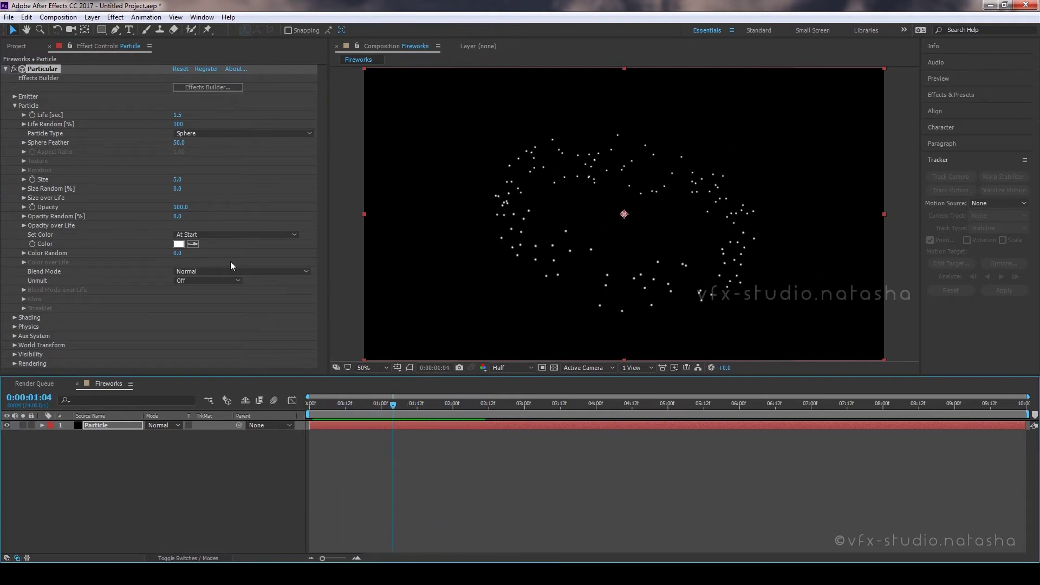
pyautogui.click(190, 135)
pyautogui.click(205, 157)
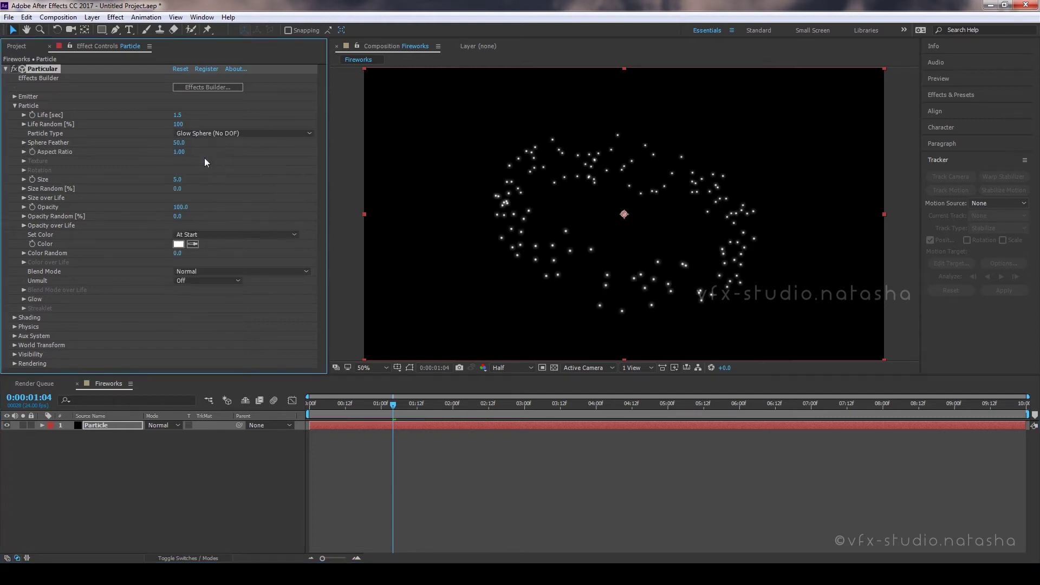
# Set the glow particles' Sphere Feather to 0 and their Size to 3.7
pyautogui.click(179, 142)
pyautogui.write('0')
pyautogui.press('Return')
pyautogui.click(181, 180)
pyautogui.write('3.7')
pyautogui.press('Return')
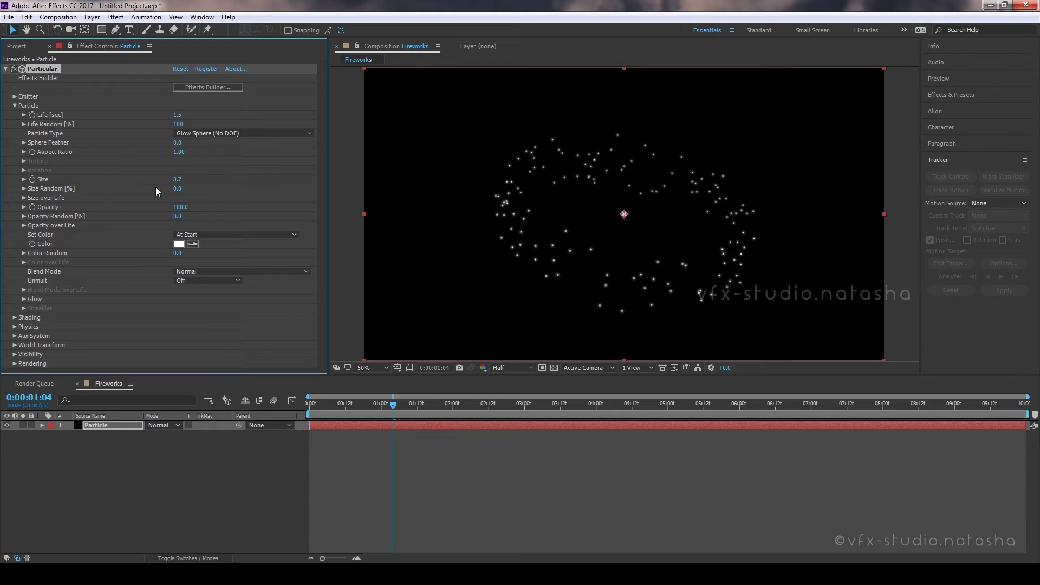
# Apply the smoothly falling curve preset with flickering spikes to the particles' Size over Life and randomize the curve
pyautogui.click(22, 188)
pyautogui.click(22, 188)
pyautogui.click(23, 197)
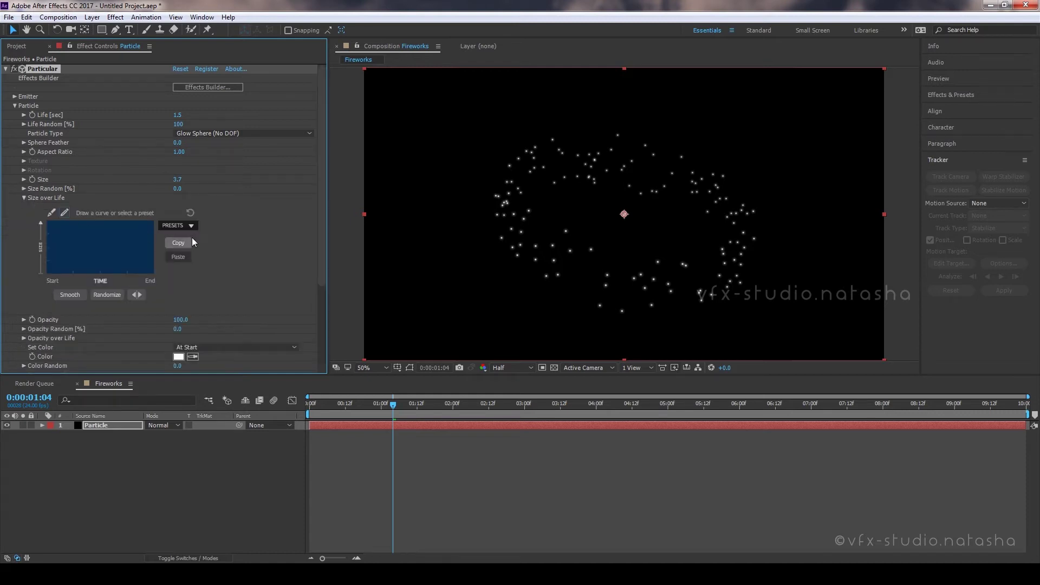
pyautogui.click(181, 227)
pyautogui.click(181, 293)
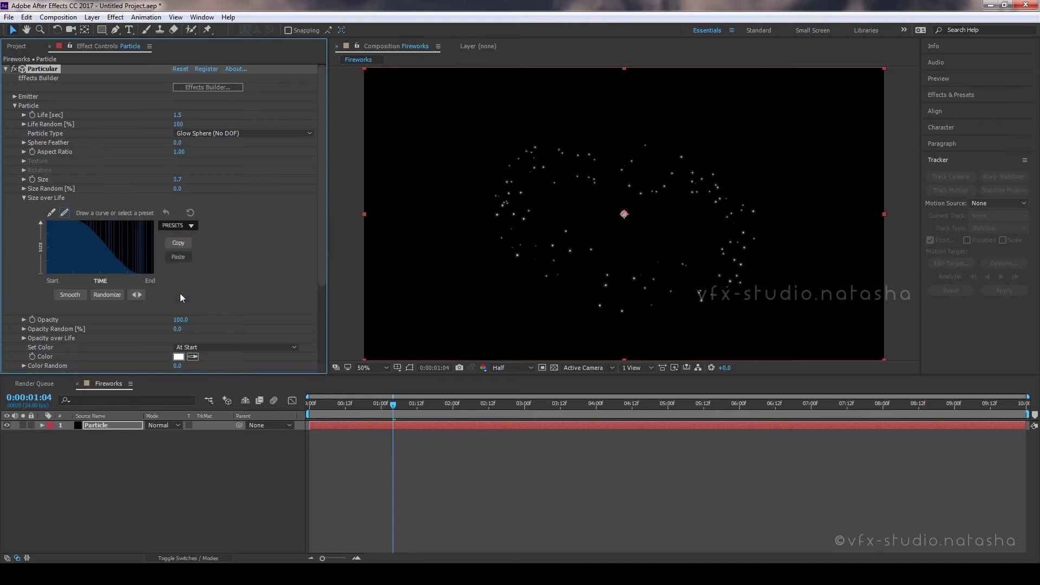
pyautogui.click(106, 295)
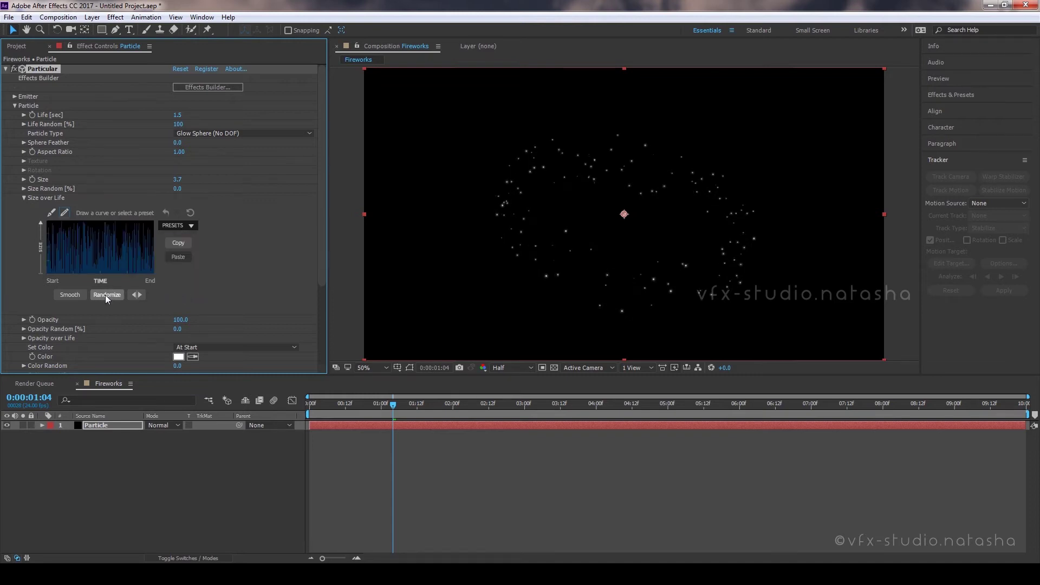
# Play back the burst on the timeline to check the randomized particle sizes
pyautogui.moveTo(378, 404); pyautogui.dragTo(405, 406)
pyautogui.press('space')
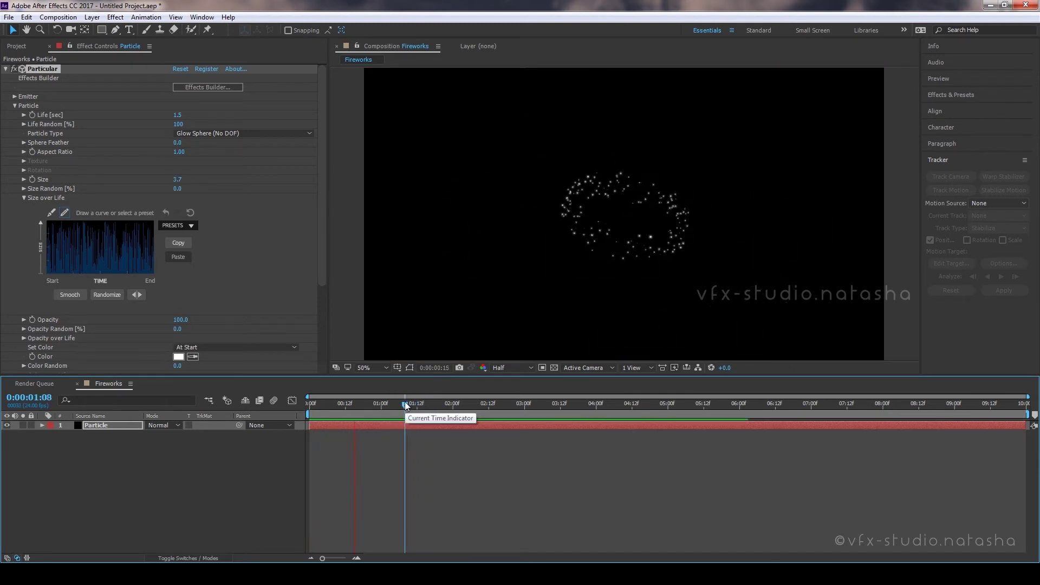
pyautogui.press('space')
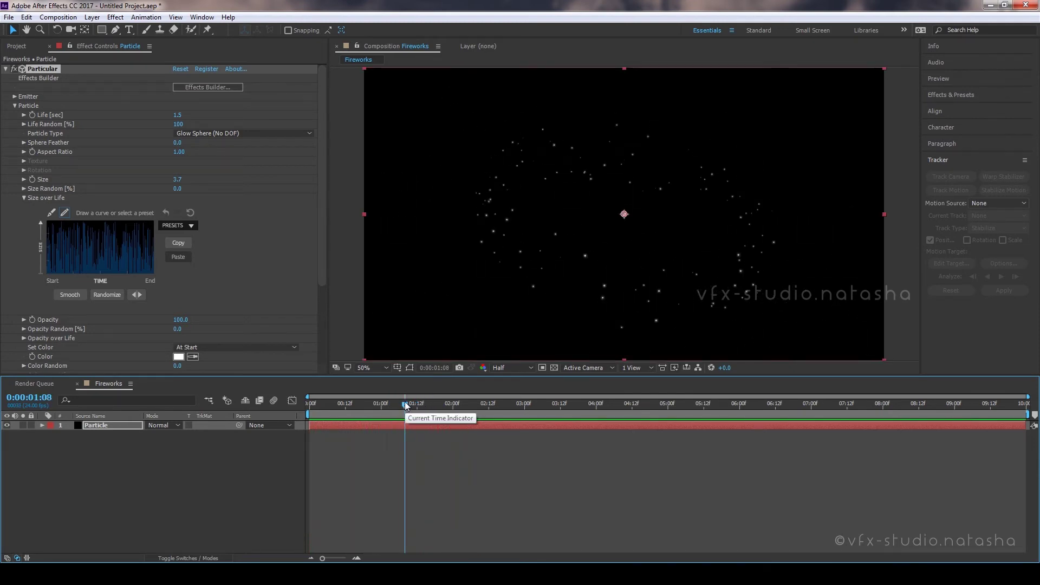
# Change the main particle Color to a saturated orange
pyautogui.click(23, 198)
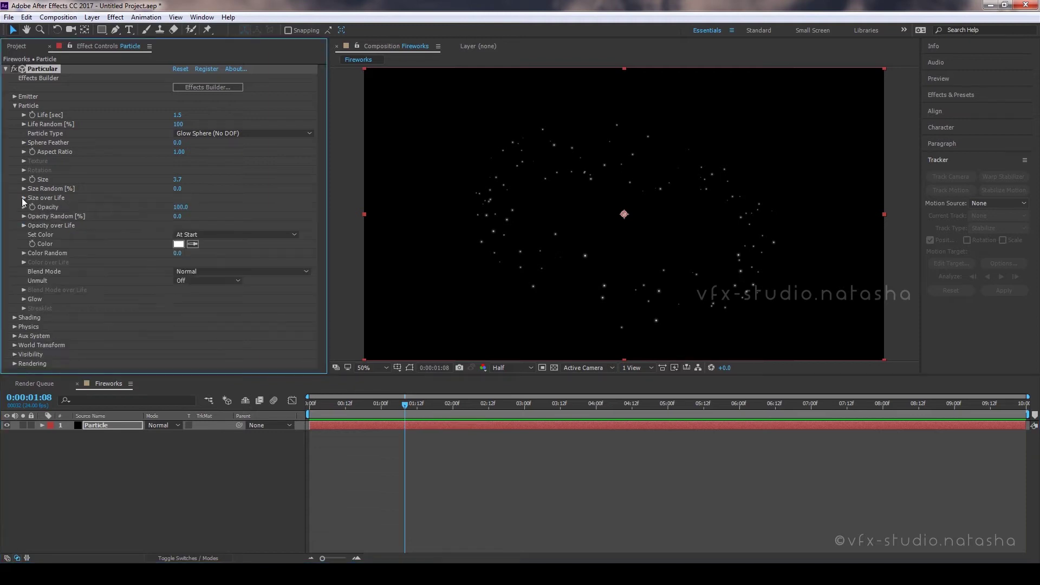
pyautogui.click(178, 244)
pyautogui.moveTo(319, 421); pyautogui.dragTo(320, 436)
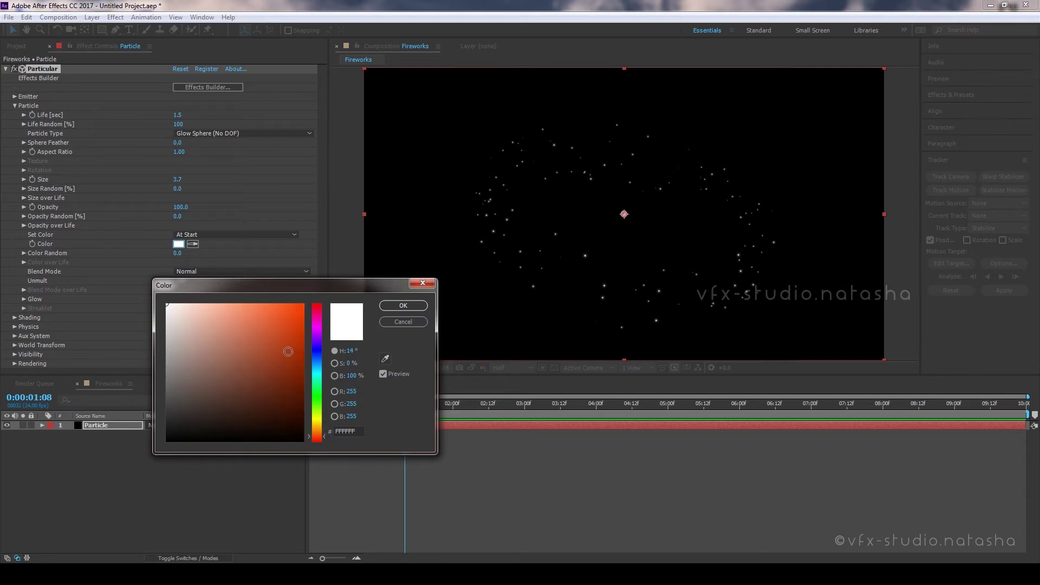
pyautogui.moveTo(287, 351); pyautogui.dragTo(302, 305)
pyautogui.moveTo(317, 436); pyautogui.dragTo(317, 429)
pyautogui.click(389, 307)
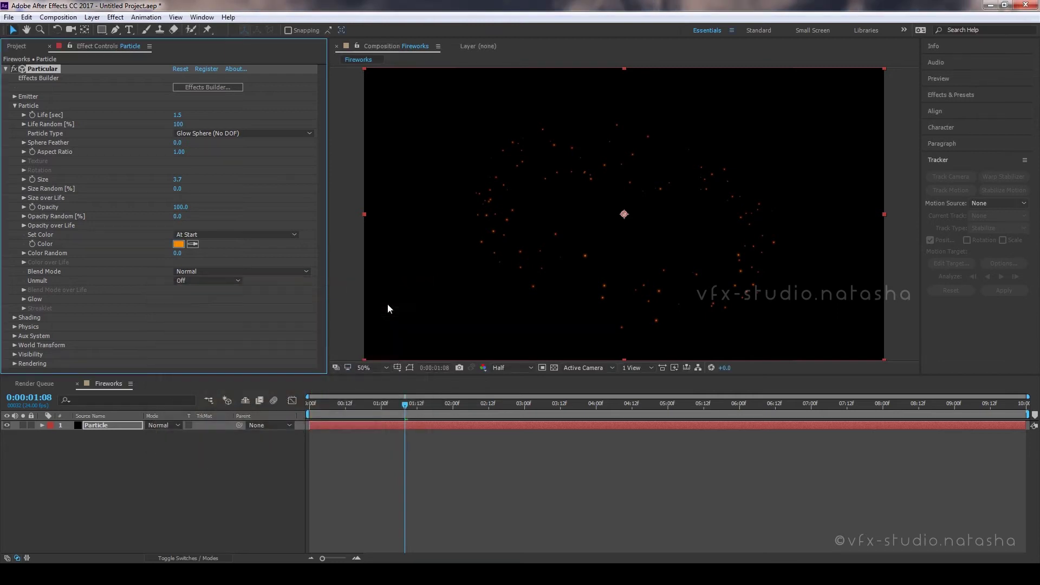
# Set the particles' Color Random to 27 and their Blend Mode to Add, and scrub the timeline back to about frame 10
pyautogui.click(178, 253)
pyautogui.write('24')
pyautogui.press('Return')
pyautogui.moveTo(178, 255)
pyautogui.mouseDown()
pyautogui.moveTo(210, 255)
pyautogui.moveTo(181, 257)
pyautogui.mouseUp()
pyautogui.click(189, 271)
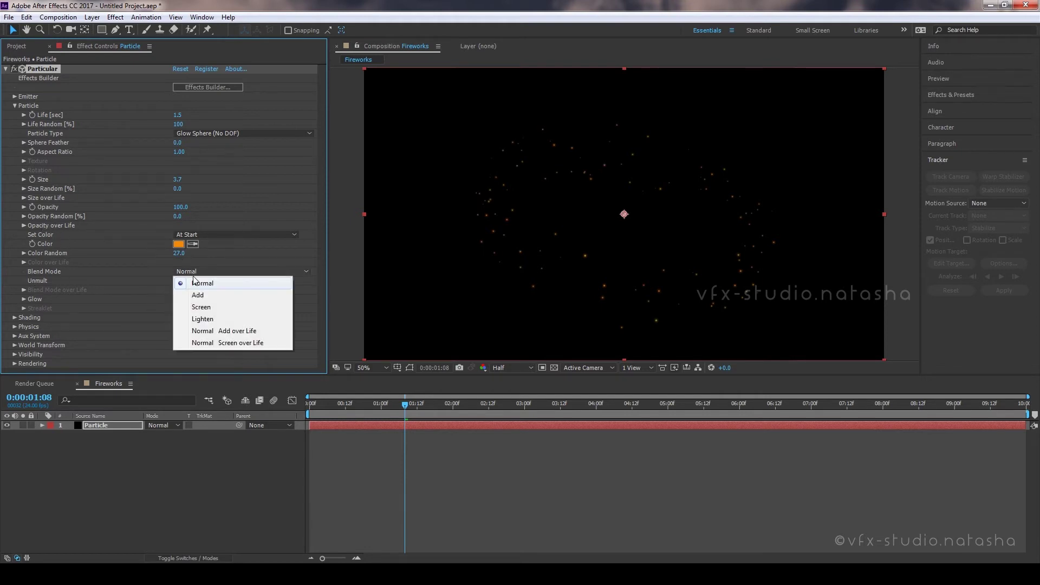
pyautogui.click(201, 296)
pyautogui.moveTo(405, 407); pyautogui.dragTo(340, 410)
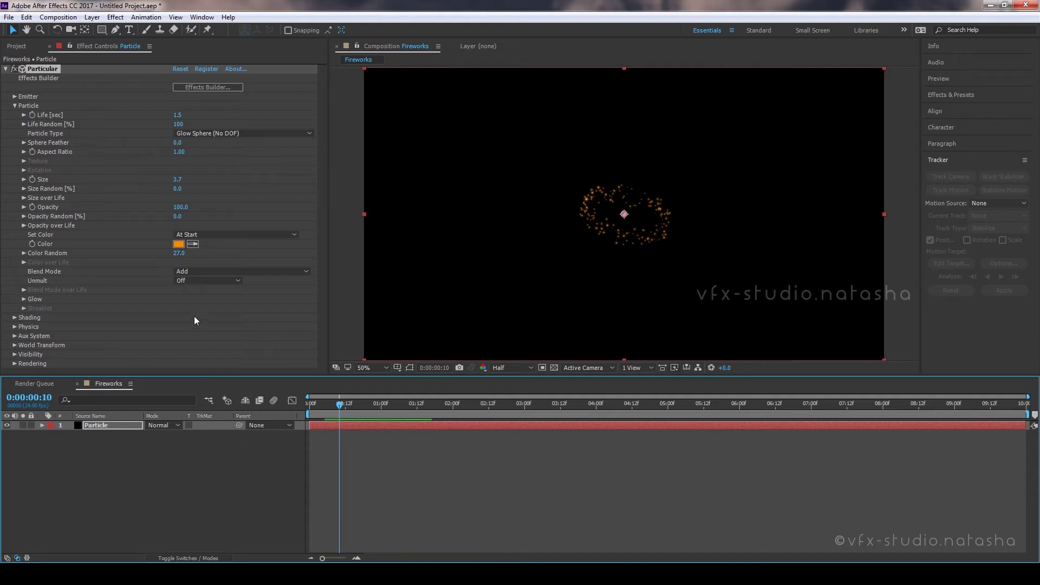
# Add a new camera layer with its proposed settings to the Fireworks composition
pyautogui.rightClick(122, 470)
pyautogui.moveTo(146, 371)
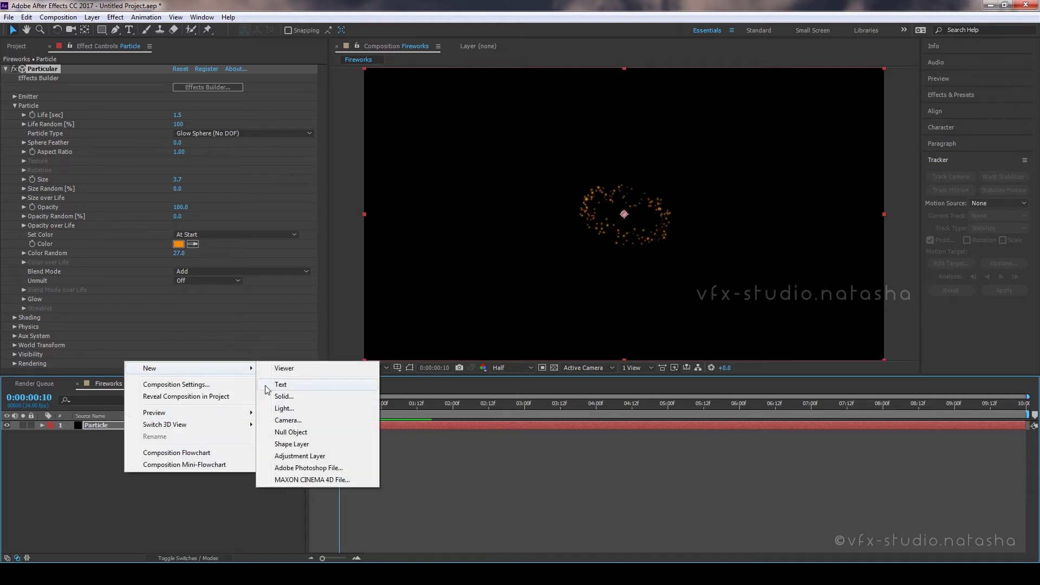
pyautogui.click(288, 420)
pyautogui.click(630, 403)
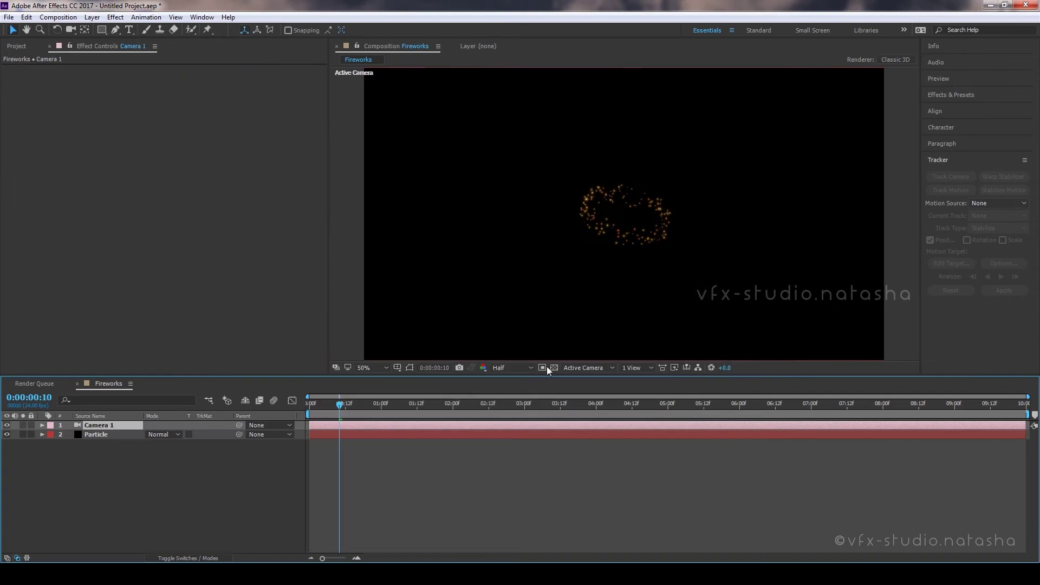
# Dolly the camera closer so the burst fills more of the frame, and scrub the timeline to check the framing
pyautogui.click(73, 30)
pyautogui.moveTo(627, 217); pyautogui.dragTo(654, 31)
pyautogui.scroll(2, 633, 226)
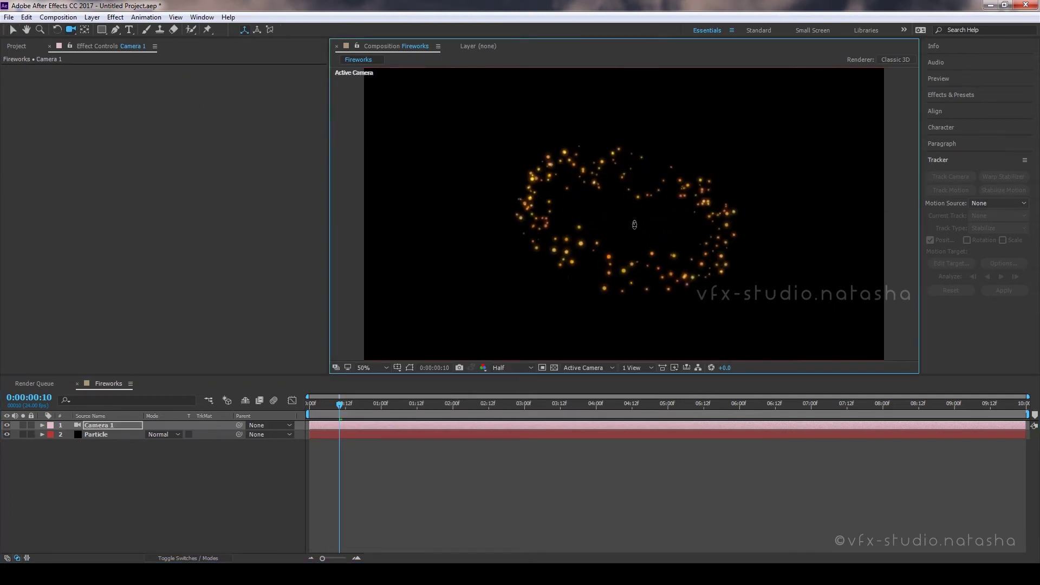
pyautogui.moveTo(340, 404); pyautogui.dragTo(379, 412)
pyautogui.moveTo(387, 410); pyautogui.dragTo(361, 407)
# Turn on Shadowlet for Aux in the Particle layer's Shading settings and raise the shadowlet Opacity
pyautogui.click(99, 434)
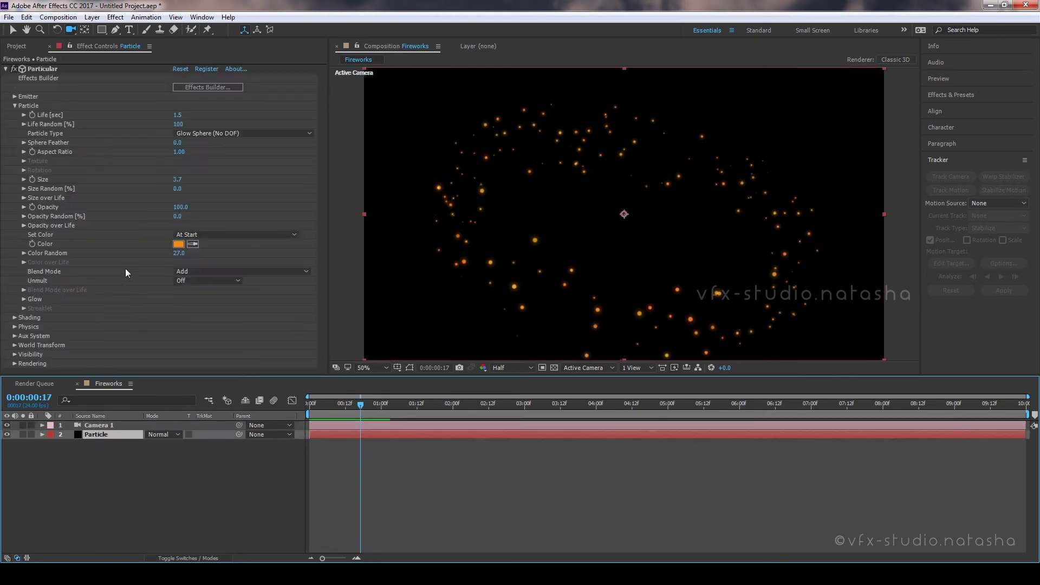
pyautogui.click(15, 105)
pyautogui.click(15, 114)
pyautogui.click(198, 216)
pyautogui.click(198, 244)
pyautogui.click(24, 225)
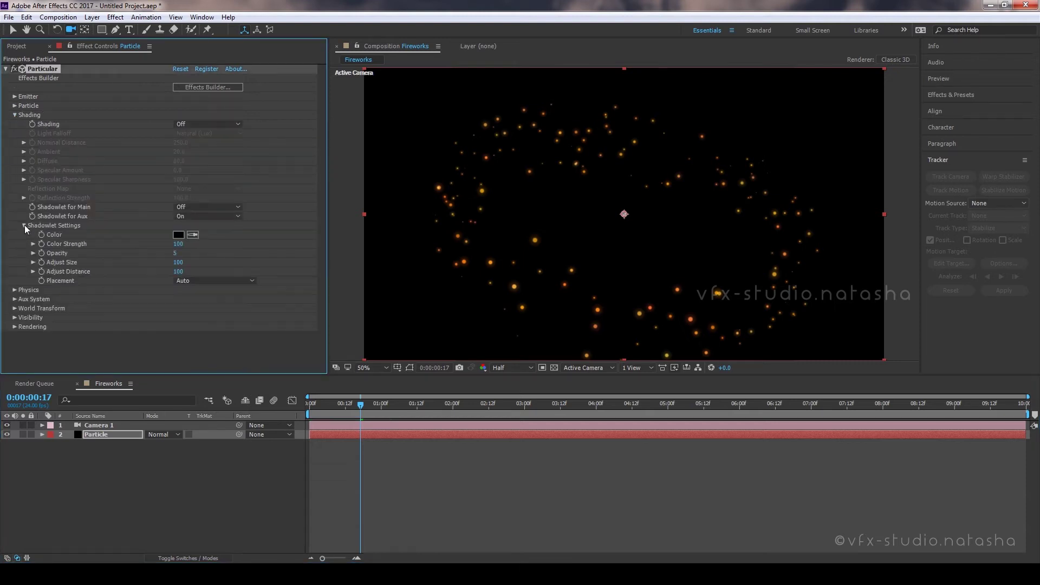
pyautogui.moveTo(176, 254); pyautogui.dragTo(716, 251)
pyautogui.click(15, 114)
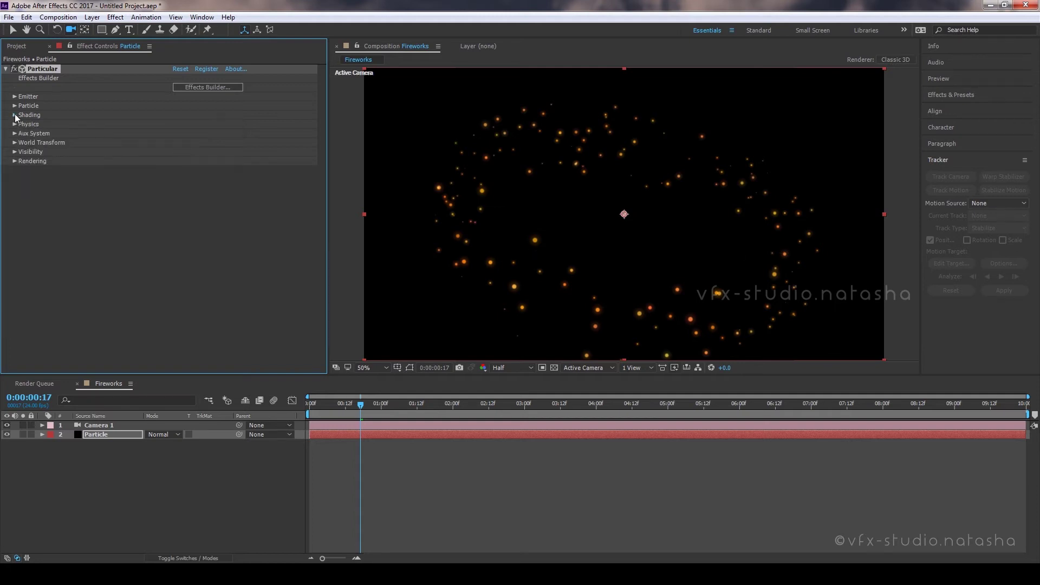
# Set the Particular physics Gravity to 40 and Air Resistance to 2, and scrub through the burst
pyautogui.click(15, 125)
pyautogui.click(179, 142)
pyautogui.write('40')
pyautogui.press('Return')
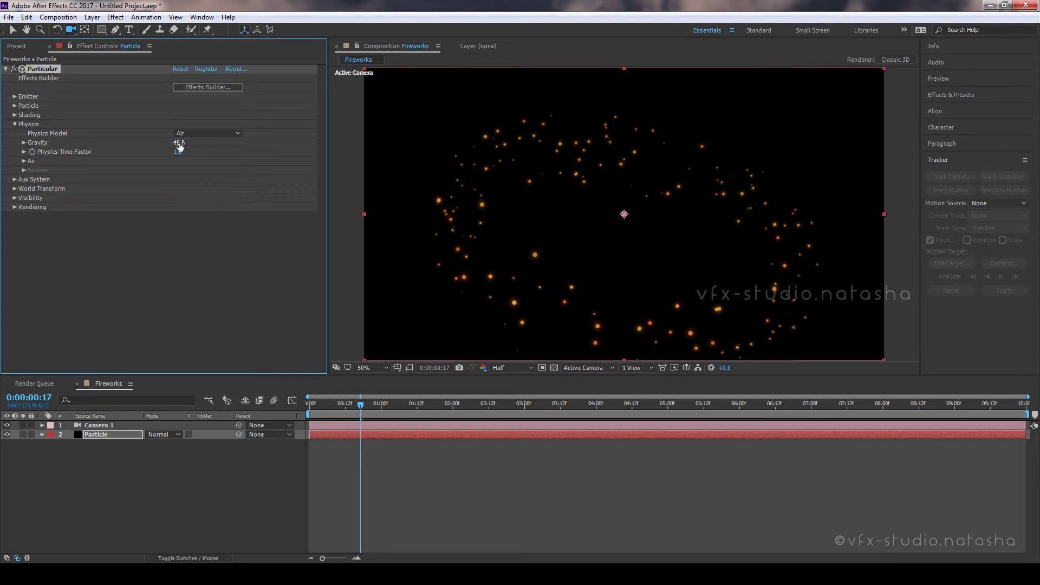
pyautogui.click(23, 161)
pyautogui.click(177, 179)
pyautogui.write('2')
pyautogui.press('Return')
pyautogui.moveTo(353, 417); pyautogui.dragTo(321, 406)
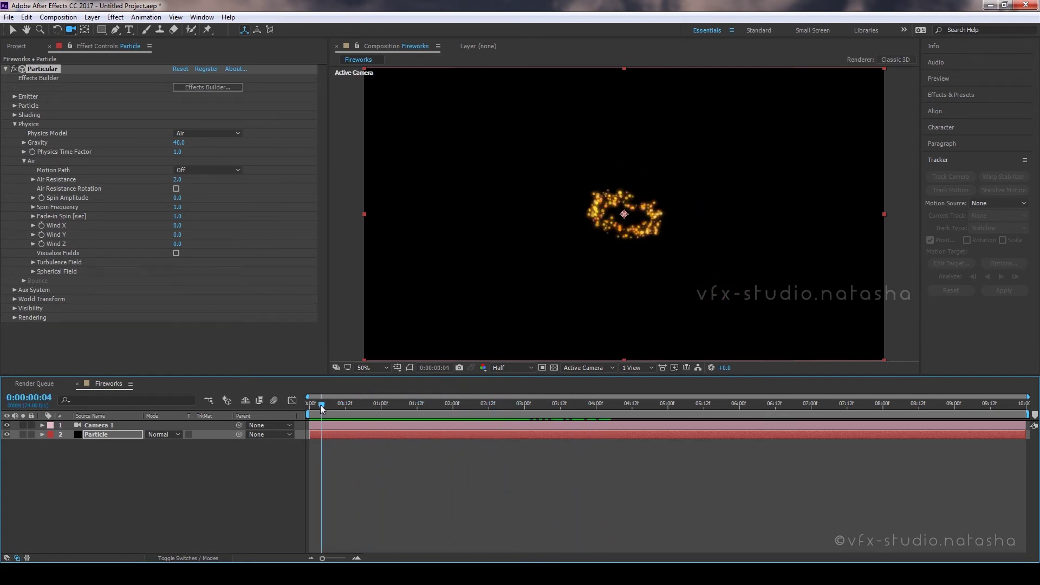
# Set the Air physics Wind X to 1.4 and scrub the timeline to check the drift
pyautogui.click(178, 225)
pyautogui.write('1.4')
pyautogui.press('Return')
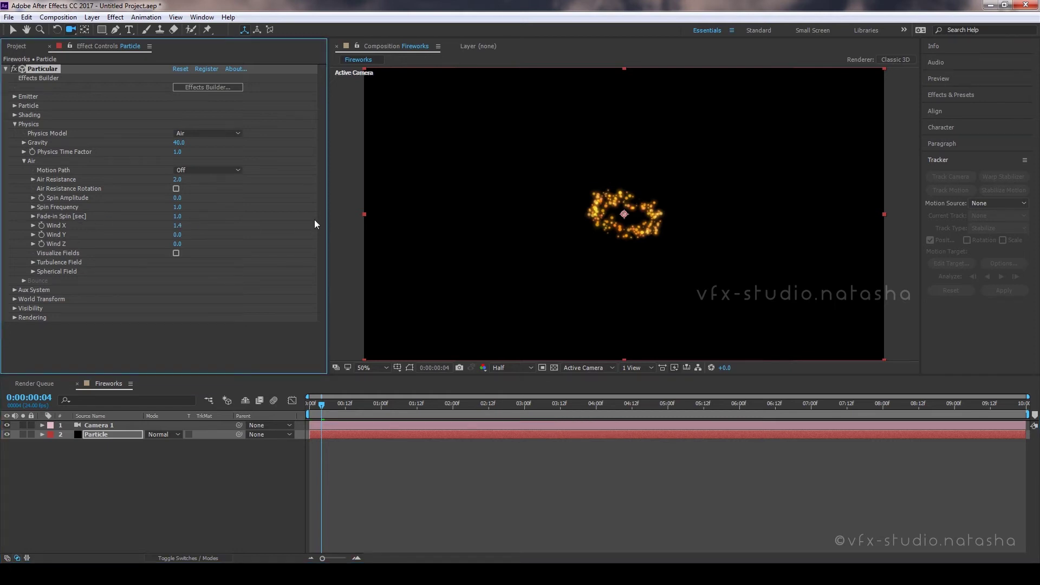
pyautogui.moveTo(322, 405); pyautogui.dragTo(359, 423)
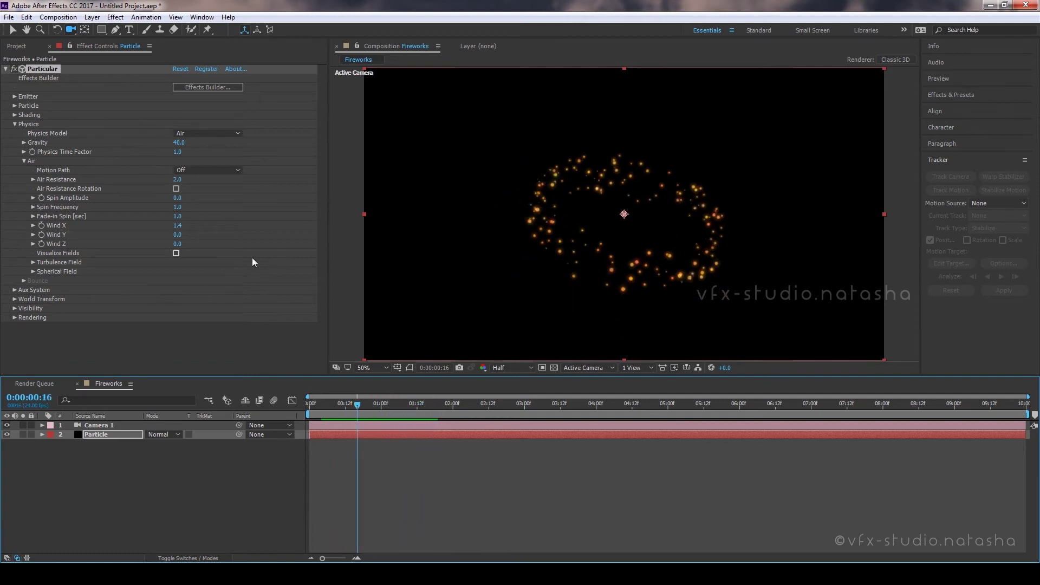
pyautogui.click(15, 124)
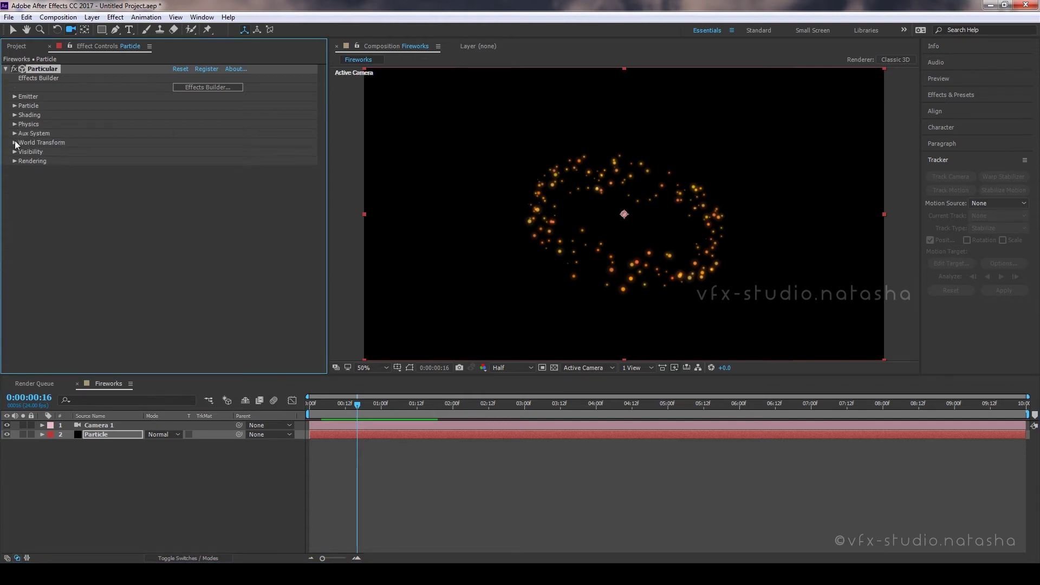
# Set the Aux System to emit Continuously at 20 particles per second
pyautogui.click(15, 134)
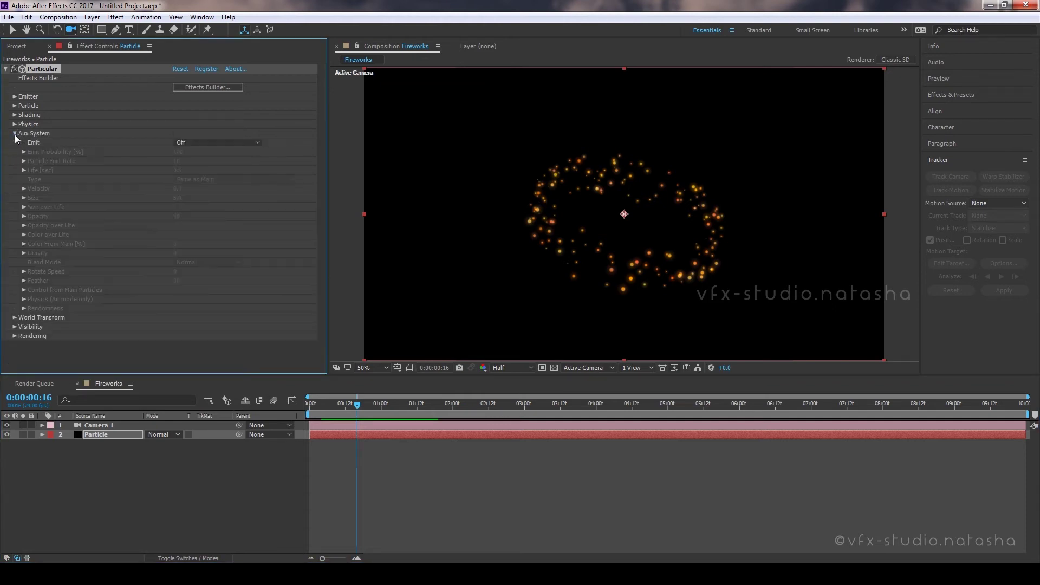
pyautogui.click(181, 144)
pyautogui.click(209, 183)
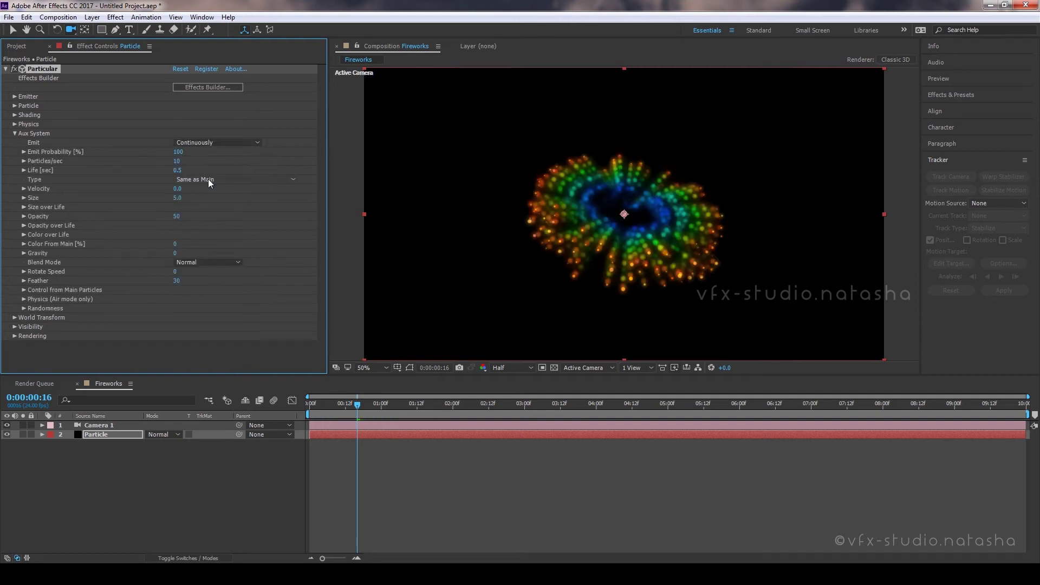
pyautogui.click(178, 162)
pyautogui.write('200')
pyautogui.press('Return')
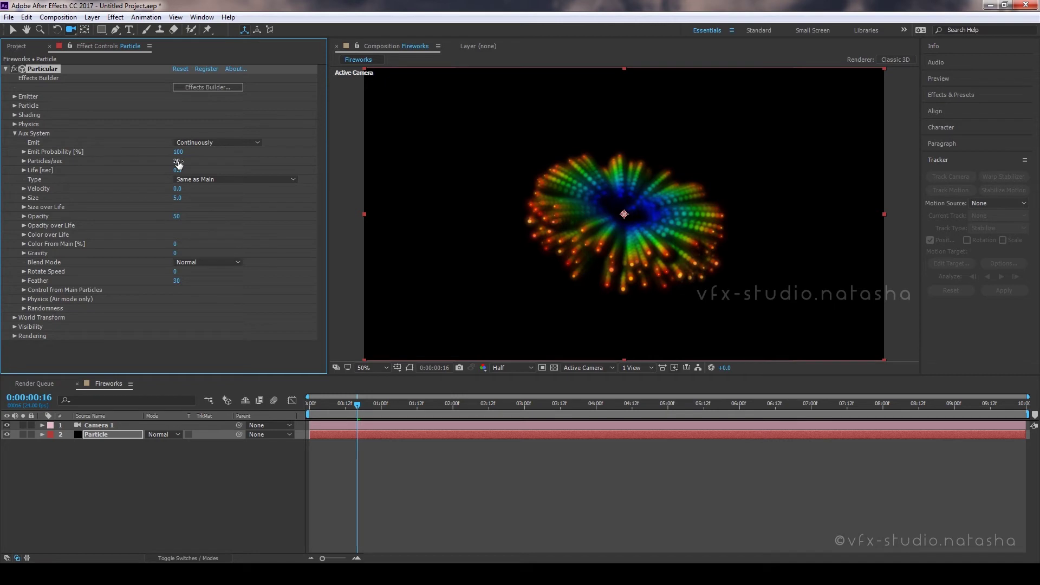
# Set the Aux particles' Life to 2 seconds and their Type to Cloudlet, and scrub forward to frame 19
pyautogui.click(177, 170)
pyautogui.write('2')
pyautogui.press('Return')
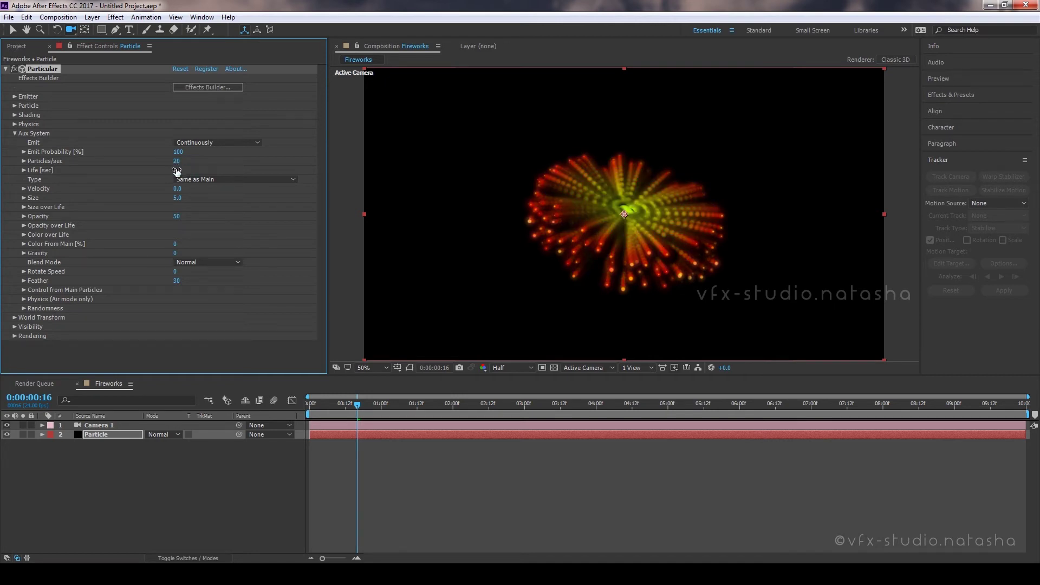
pyautogui.click(190, 179)
pyautogui.click(204, 226)
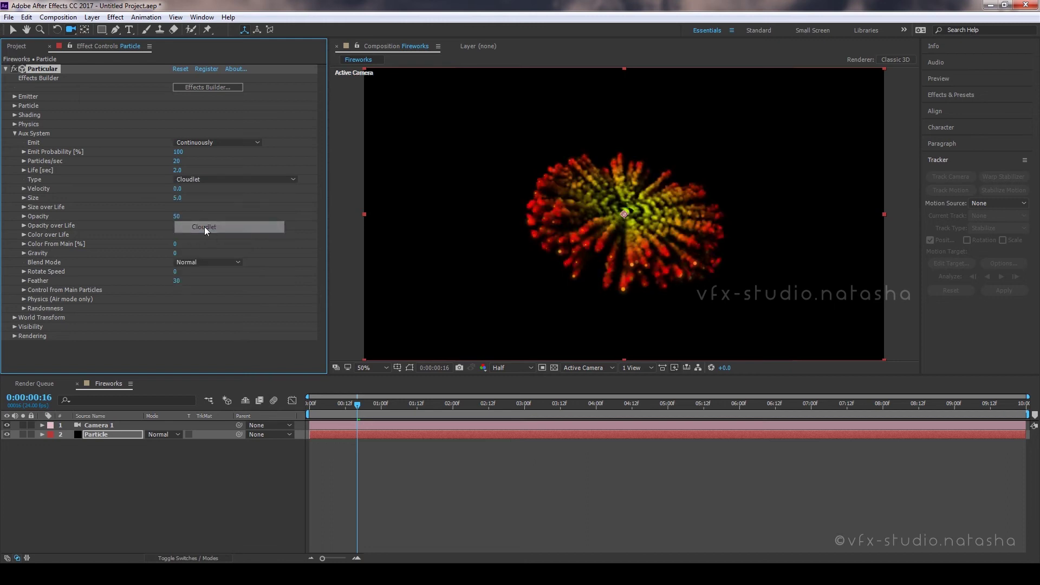
pyautogui.moveTo(359, 410)
pyautogui.mouseDown()
pyautogui.moveTo(307, 408)
pyautogui.moveTo(398, 420)
pyautogui.moveTo(366, 412)
pyautogui.mouseUp()
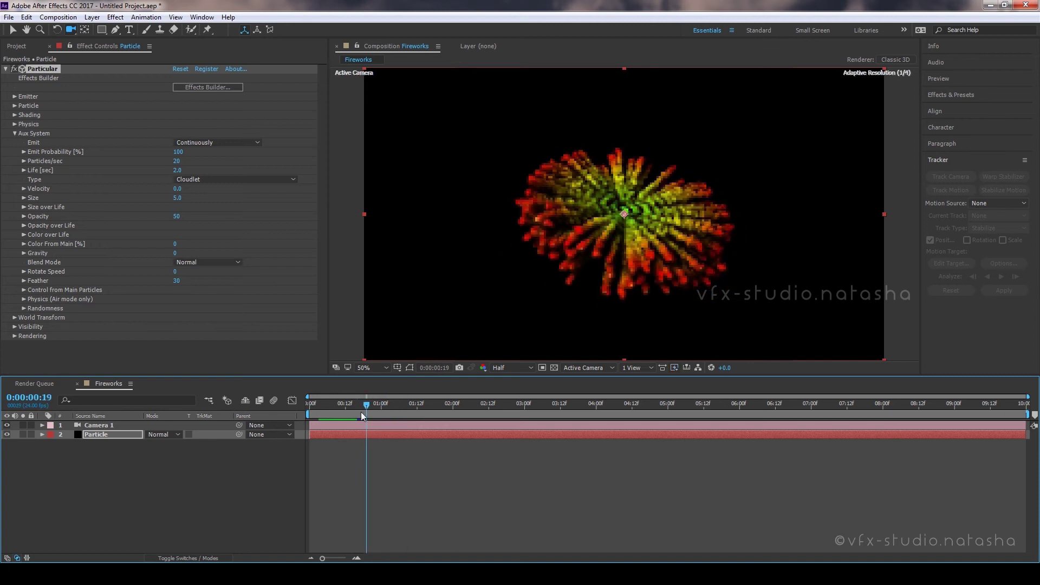
# Try an Aux particle Size of 3.7 and set it back to 5
pyautogui.click(177, 199)
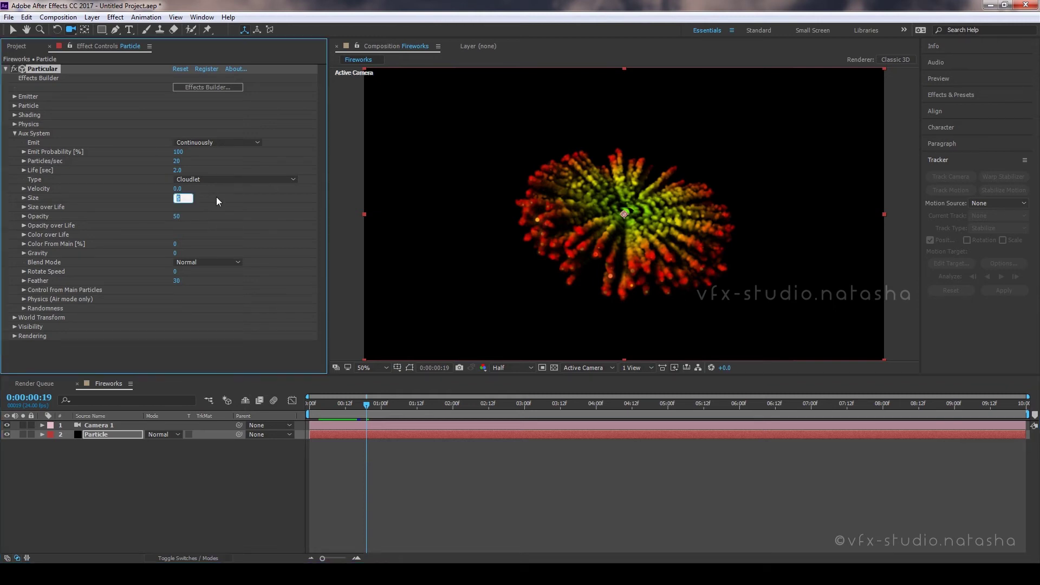
pyautogui.write('3.7')
pyautogui.press('Return')
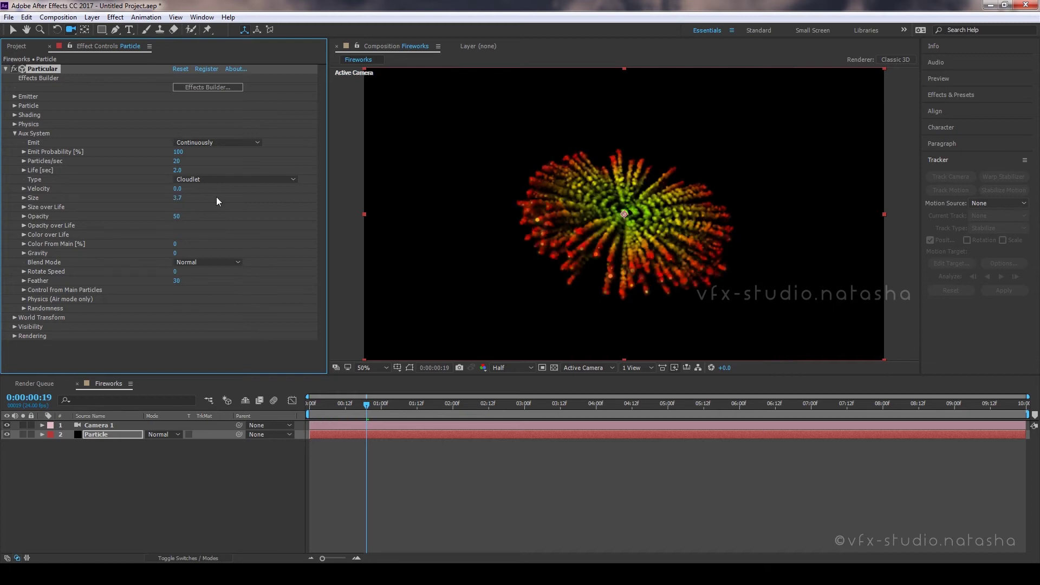
pyautogui.click(177, 198)
pyautogui.write('5')
pyautogui.press('Return')
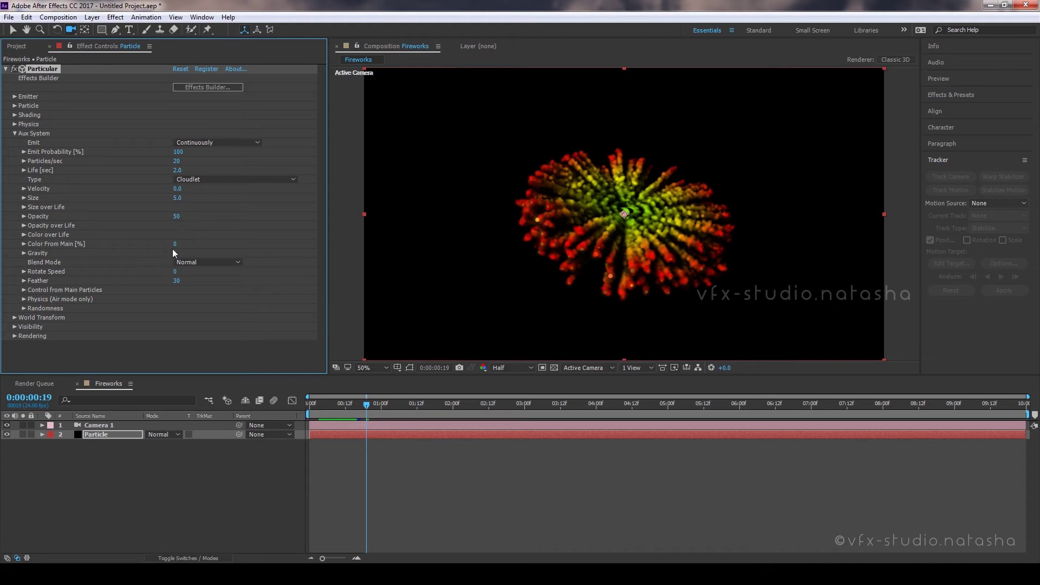
# Apply the white-to-black gradient preset to the Aux particles' Color over Life
pyautogui.click(24, 226)
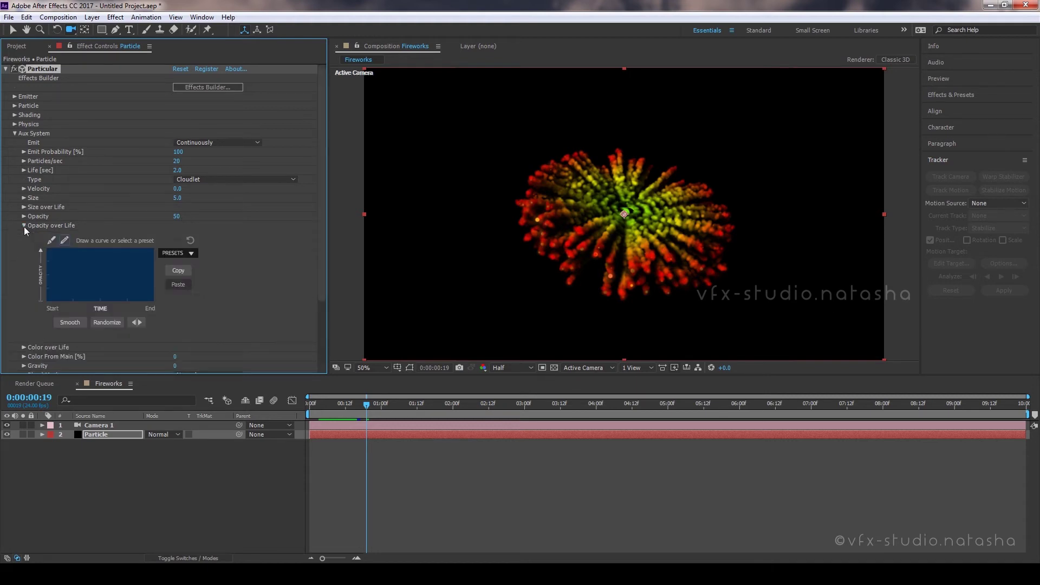
pyautogui.click(24, 225)
pyautogui.click(24, 235)
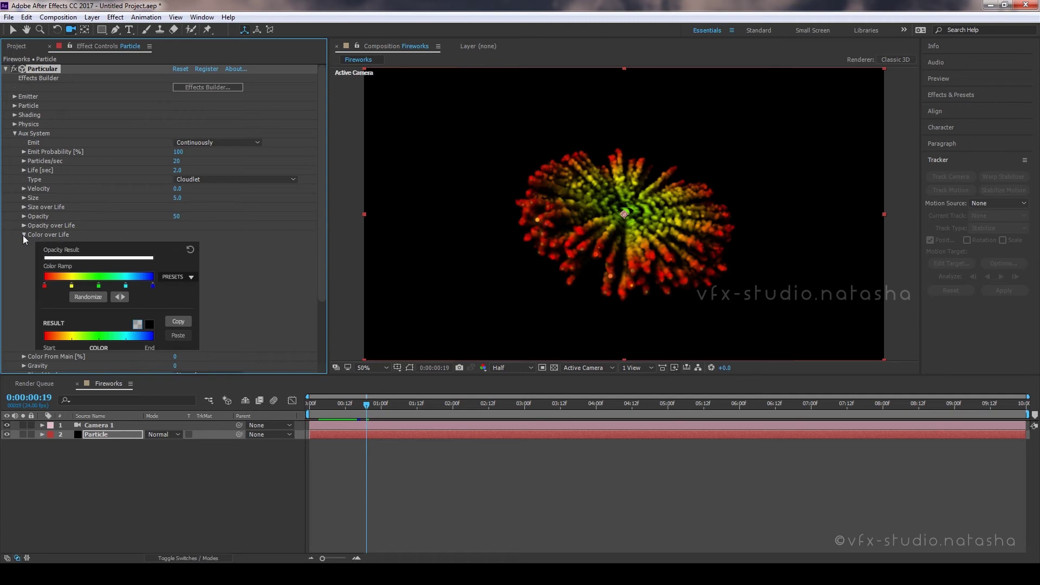
pyautogui.click(175, 276)
pyautogui.click(179, 301)
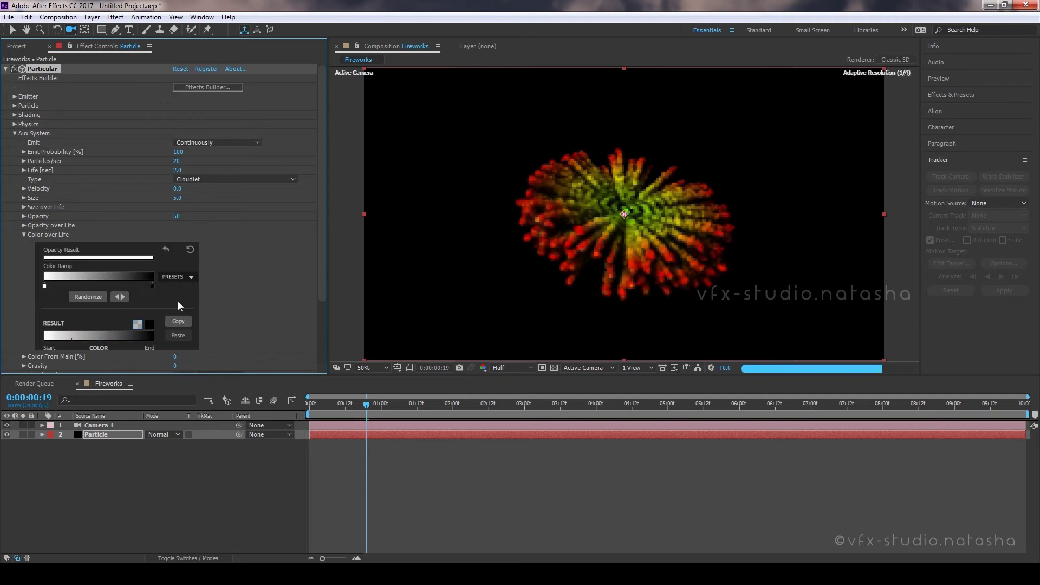
# Recolor the starting stop of the Aux Color over Life ramp to dark brown 1F0E00
pyautogui.doubleClick(45, 285)
pyautogui.click(320, 435)
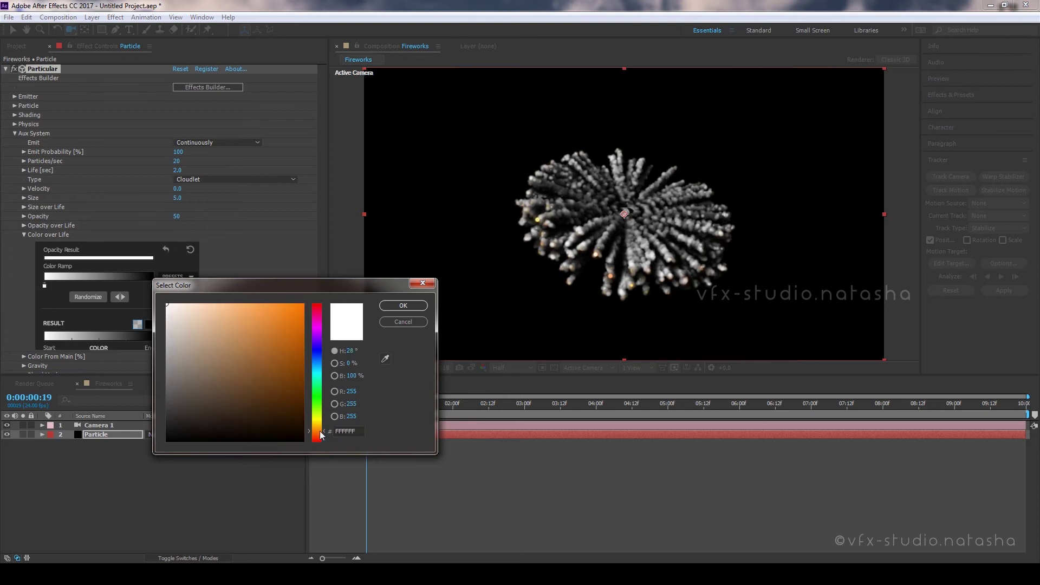
pyautogui.moveTo(299, 415); pyautogui.dragTo(306, 424)
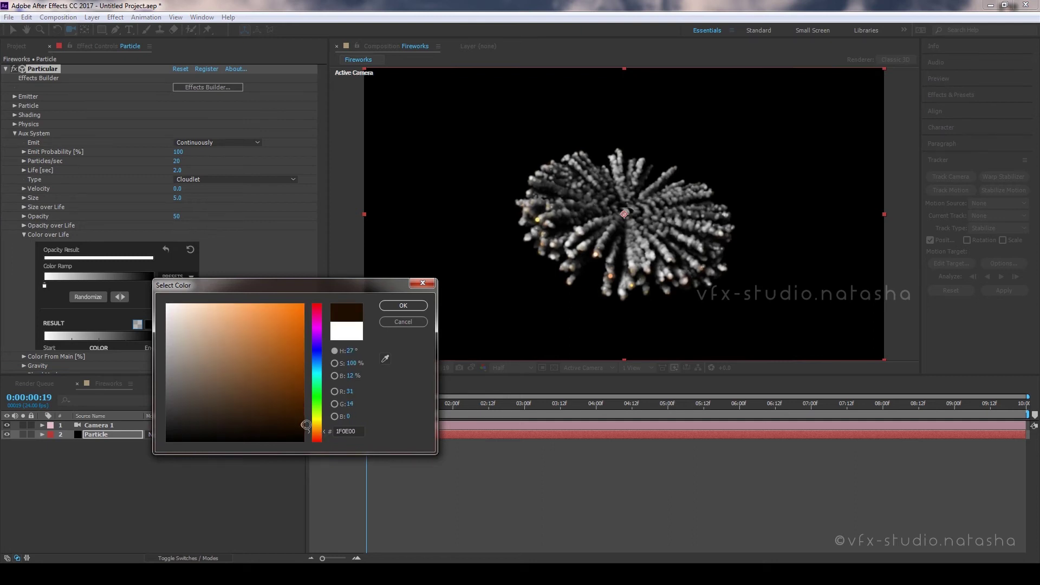
pyautogui.click(411, 307)
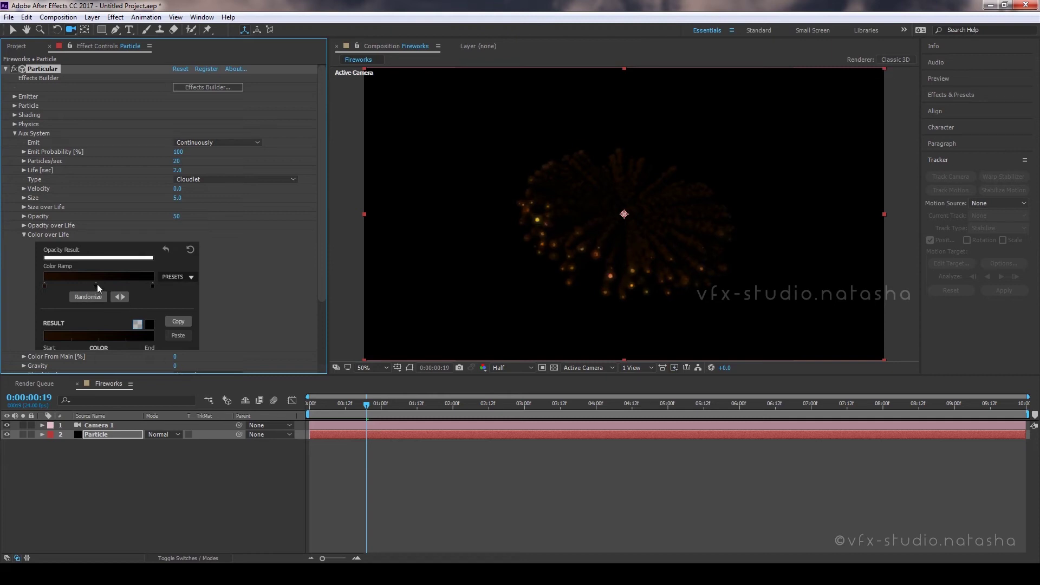
# Set a stop in the middle of the Aux Color over Life ramp to grey 595959
pyautogui.doubleClick(96, 284)
pyautogui.write('595959')
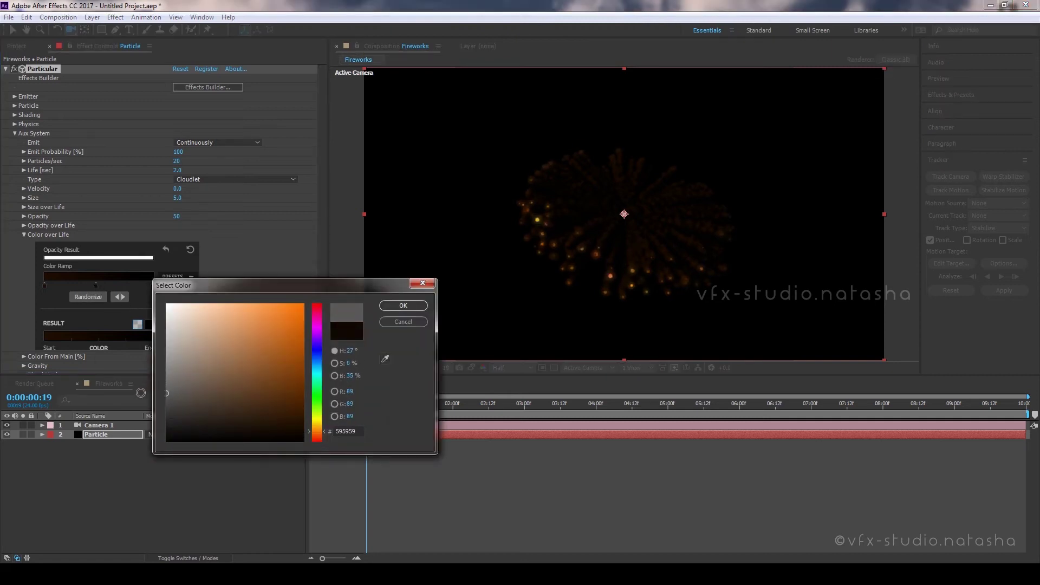
pyautogui.click(420, 305)
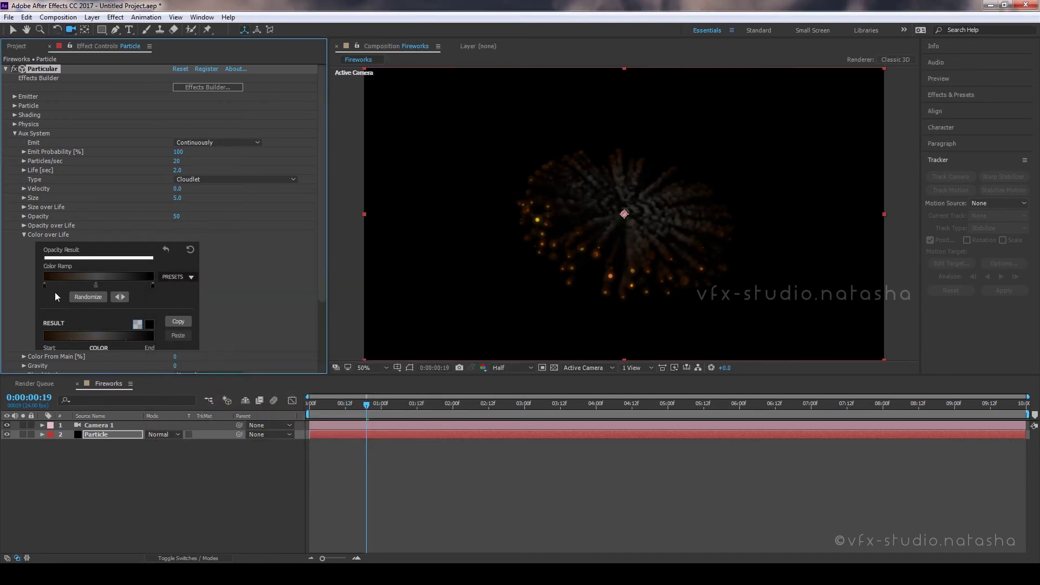
# Recolor the starting stop of the Aux Color over Life ramp to brown 3F1D01
pyautogui.moveTo(367, 403); pyautogui.dragTo(333, 403)
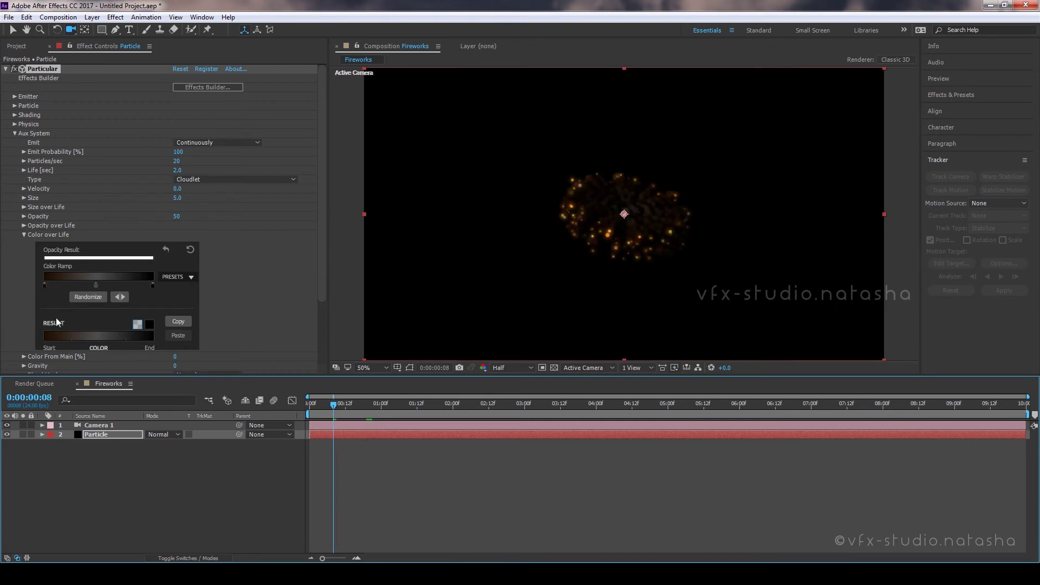
pyautogui.doubleClick(45, 285)
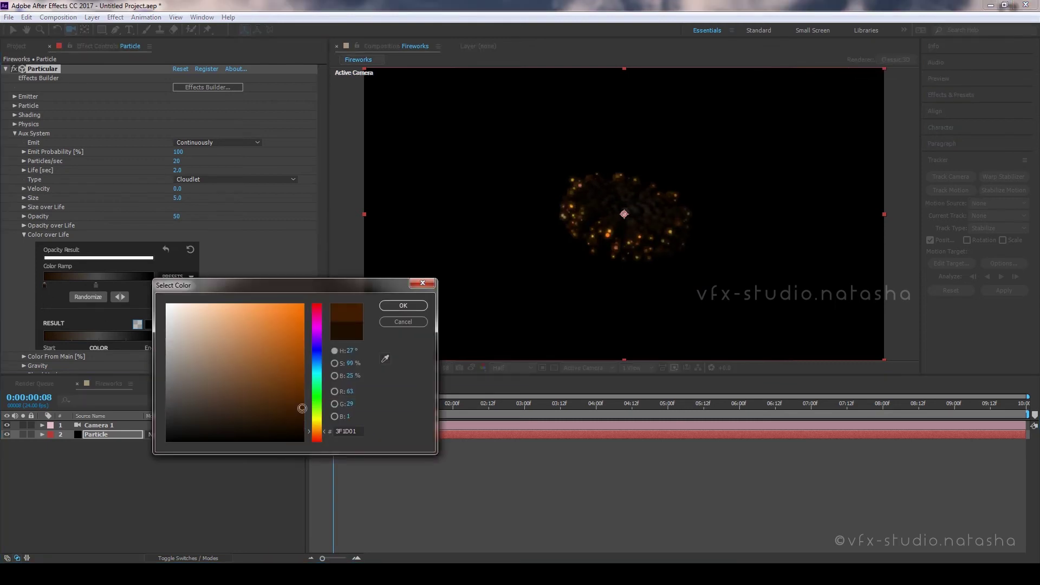
pyautogui.click(414, 305)
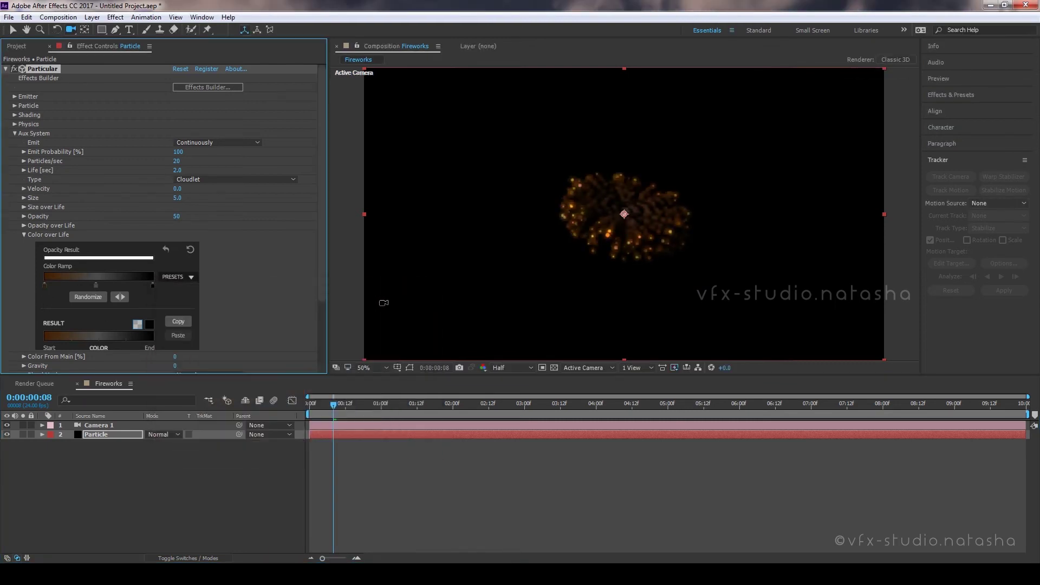
# Set the Aux particles' Opacity to 10 and view the burst at 0:00:01:02
pyautogui.moveTo(173, 216); pyautogui.dragTo(177, 217)
pyautogui.click(174, 216)
pyautogui.write('10')
pyautogui.press('Return')
pyautogui.moveTo(336, 410); pyautogui.dragTo(387, 410)
# Move the grey middle stop of the Aux Color over Life ramp closer to the start and recolor it to 777777
pyautogui.moveTo(96, 284); pyautogui.dragTo(68, 285)
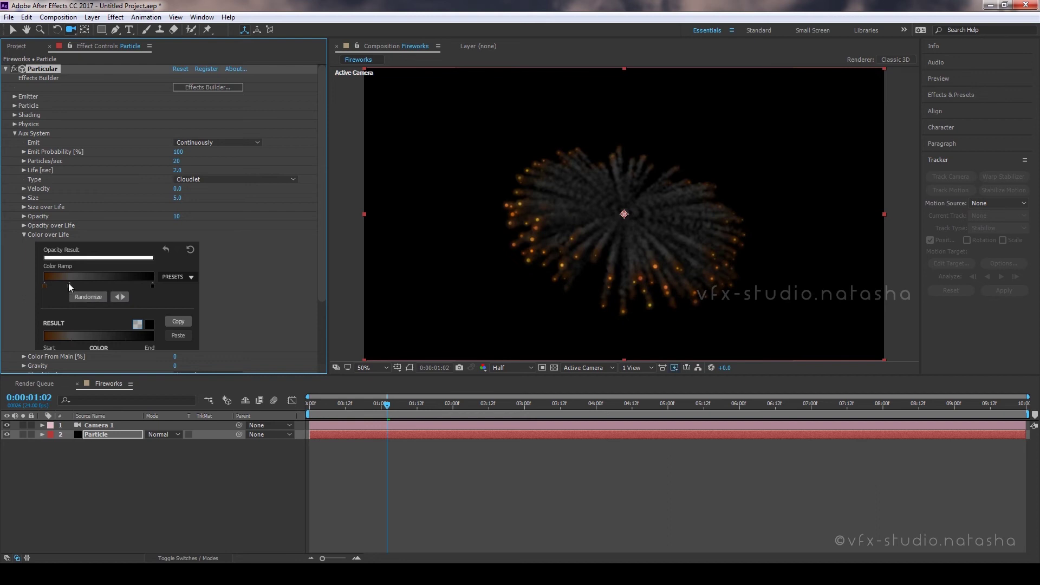
pyautogui.doubleClick(69, 285)
pyautogui.click(167, 379)
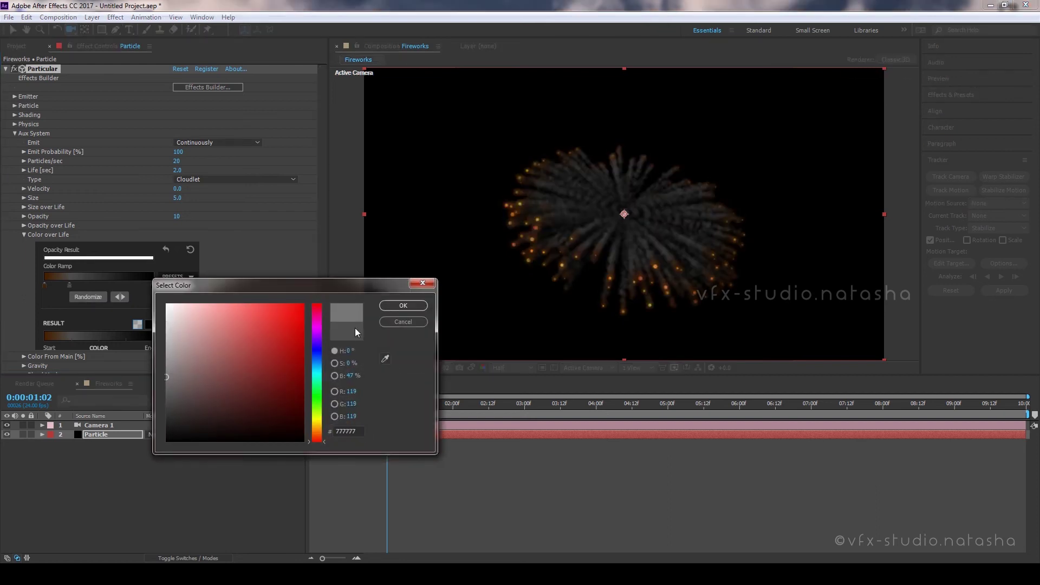
pyautogui.click(403, 306)
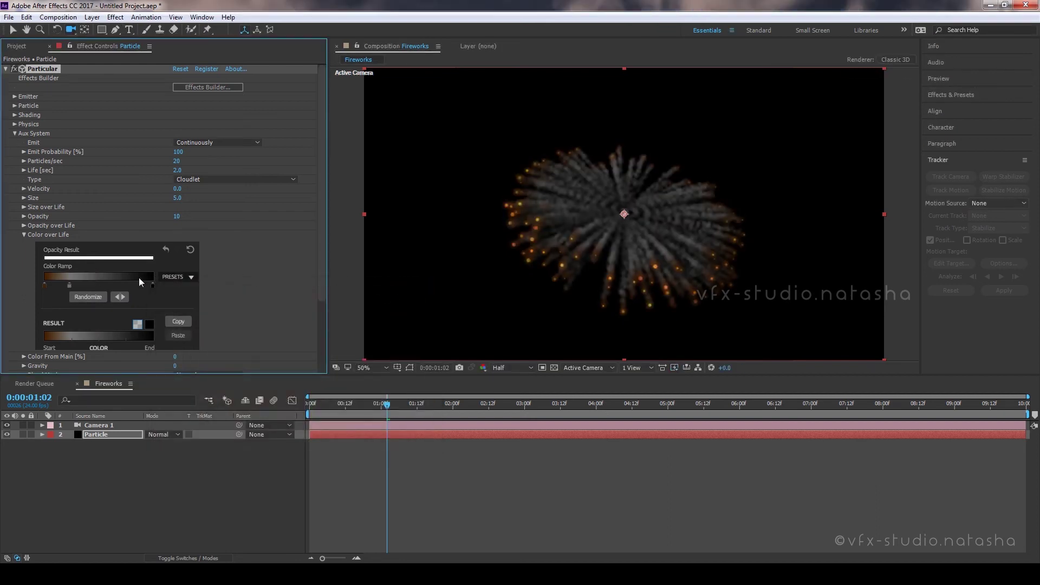
# Darken the starting stop of the Aux Color over Life ramp to brown 311600 and collapse the Color over Life settings
pyautogui.doubleClick(44, 285)
pyautogui.moveTo(292, 418); pyautogui.dragTo(305, 415)
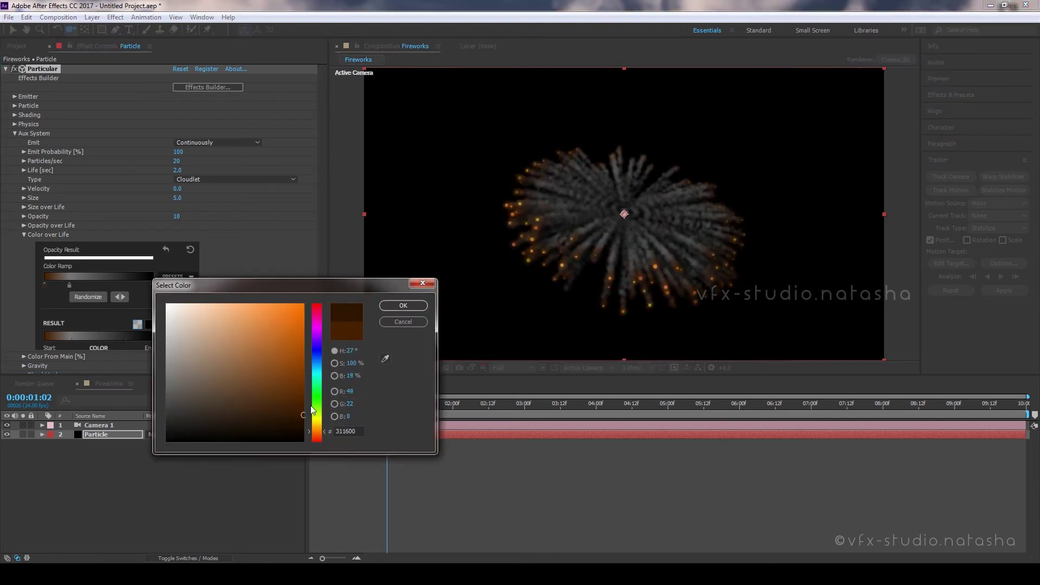
pyautogui.click(398, 307)
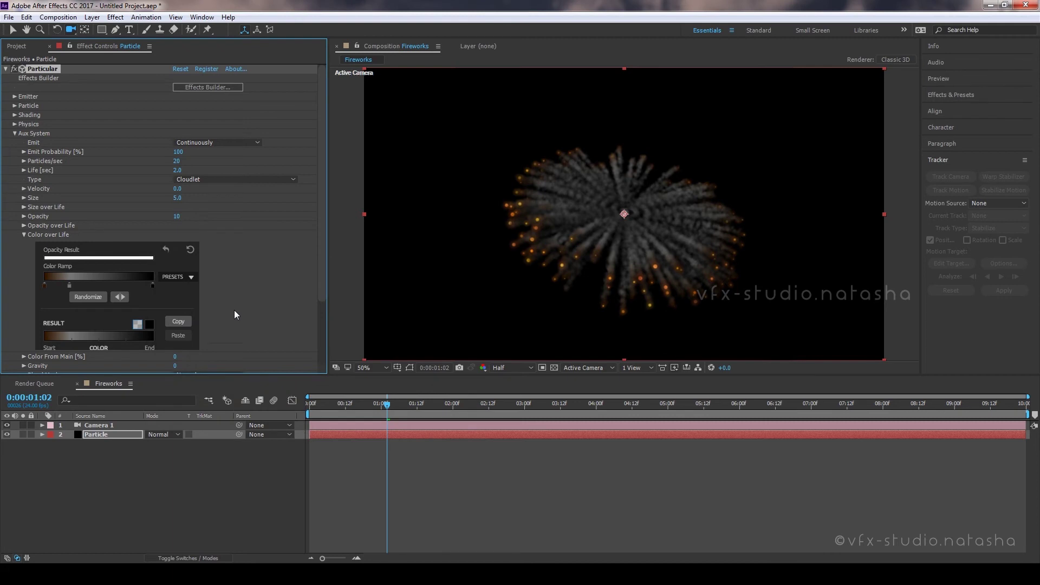
pyautogui.click(24, 235)
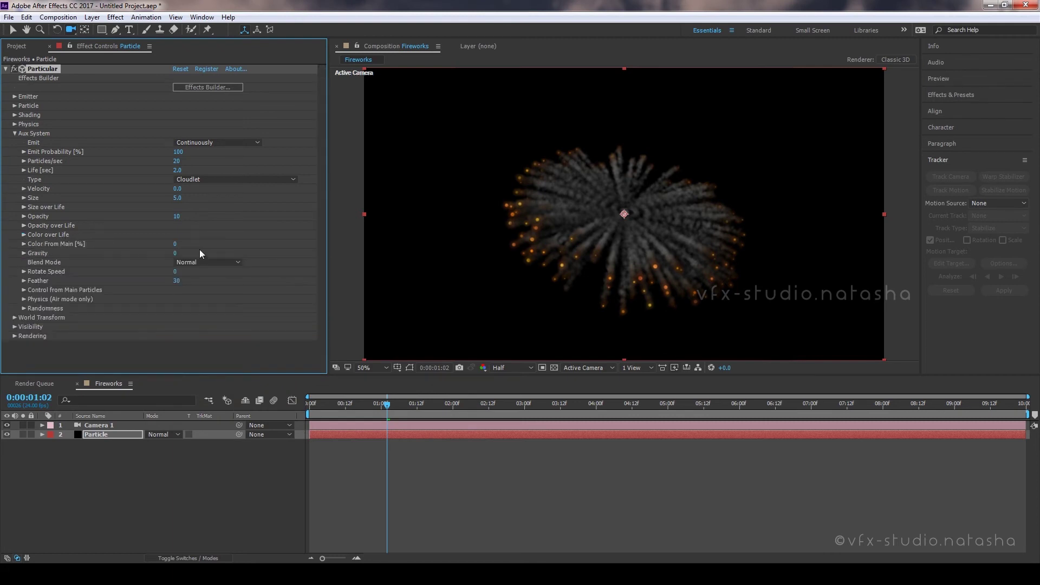
# Try an Aux particle Size of 7, set it to 6.5, and preview the burst
pyautogui.click(179, 198)
pyautogui.write('7')
pyautogui.press('Return')
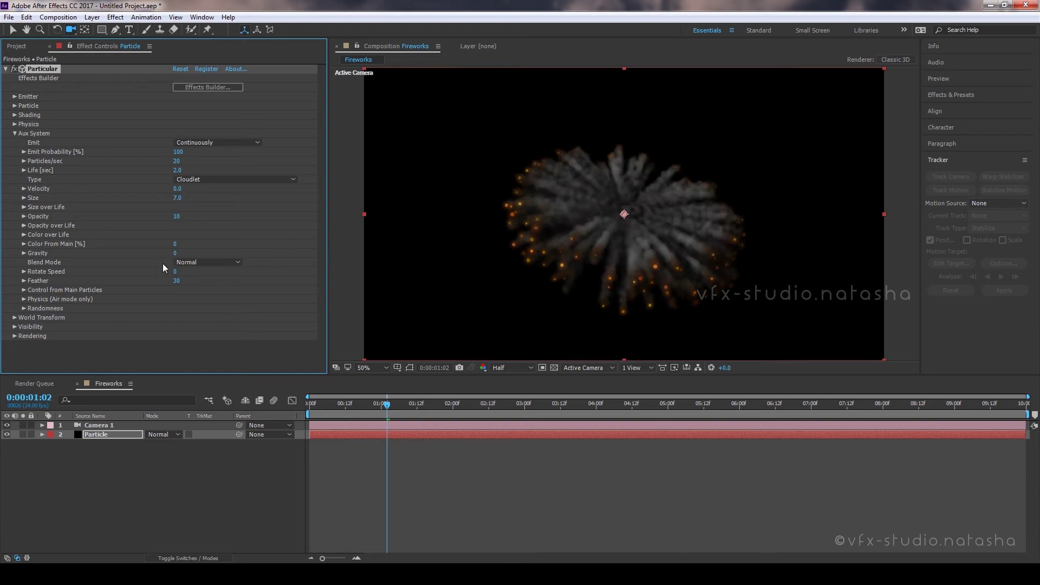
pyautogui.click(177, 198)
pyautogui.write('6.5')
pyautogui.press('Return')
pyautogui.moveTo(389, 406)
pyautogui.mouseDown()
pyautogui.moveTo(310, 413)
pyautogui.moveTo(371, 415)
pyautogui.mouseUp()
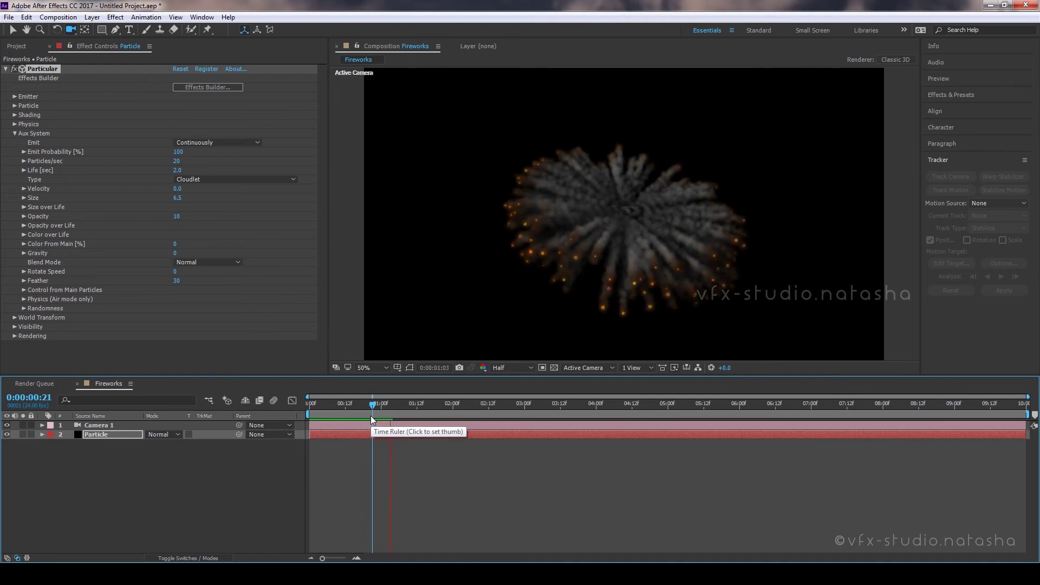
pyautogui.press('space')
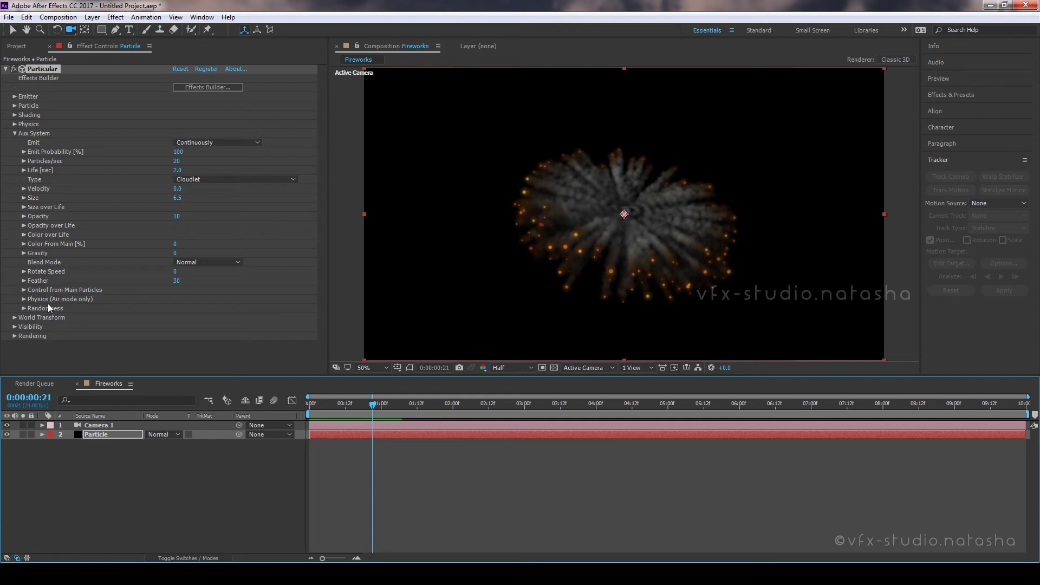
# Set the Aux System's Color From Main to 20%
pyautogui.click(175, 243)
pyautogui.write('20')
pyautogui.press('Return')
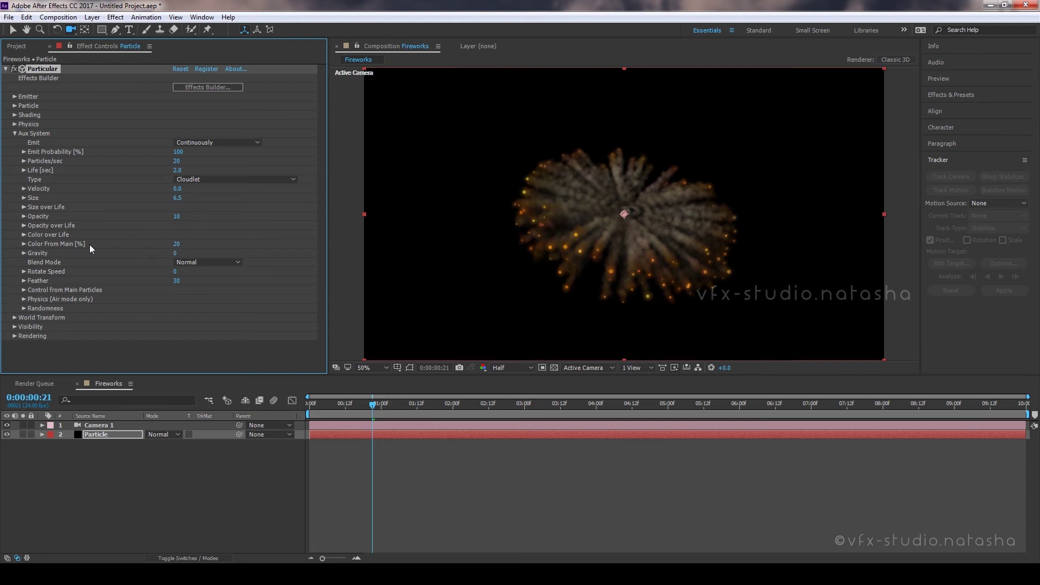
# Set the Aux System's Randomness to Life 50, Size 30 and Opacity 50
pyautogui.click(24, 308)
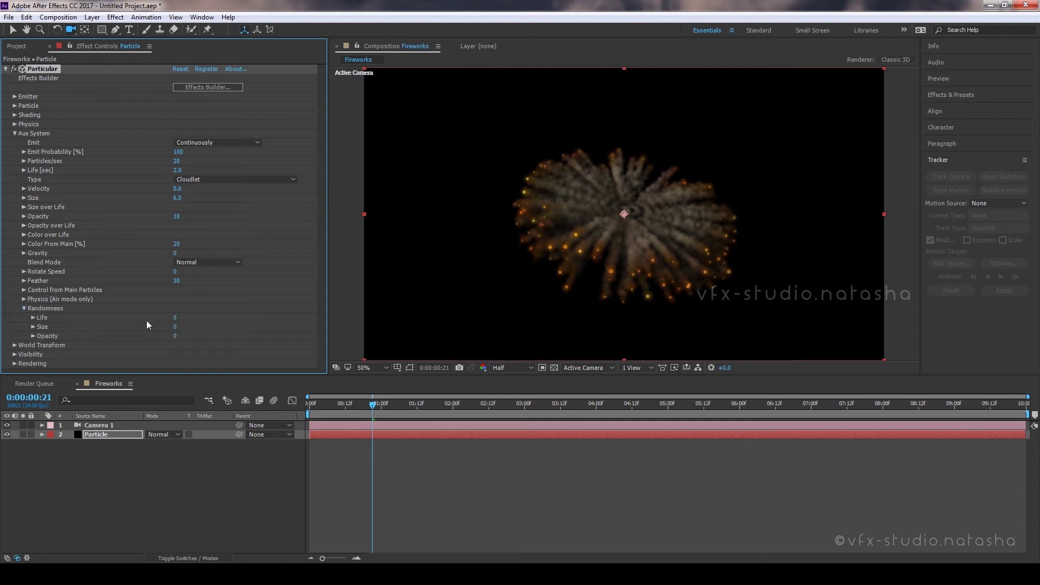
pyautogui.click(176, 318)
pyautogui.write('50')
pyautogui.click(173, 327)
pyautogui.write('3')
pyautogui.press('Return')
pyautogui.click(176, 336)
pyautogui.write('50')
pyautogui.press('Return')
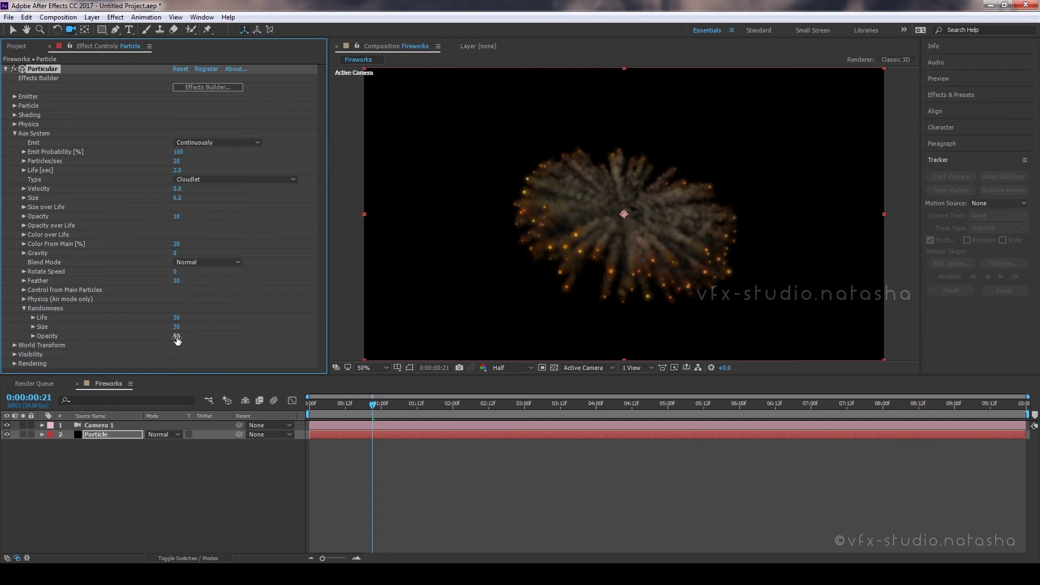
pyautogui.click(23, 308)
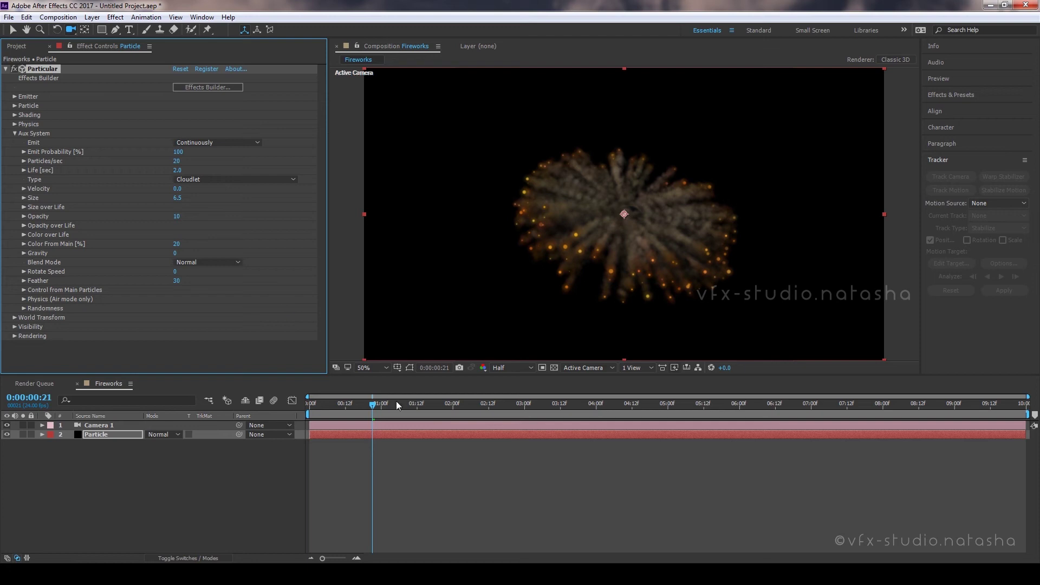
# Review the main Particle settings and play back the burst from the first frame
pyautogui.click(378, 405)
pyautogui.moveTo(379, 407); pyautogui.dragTo(383, 406)
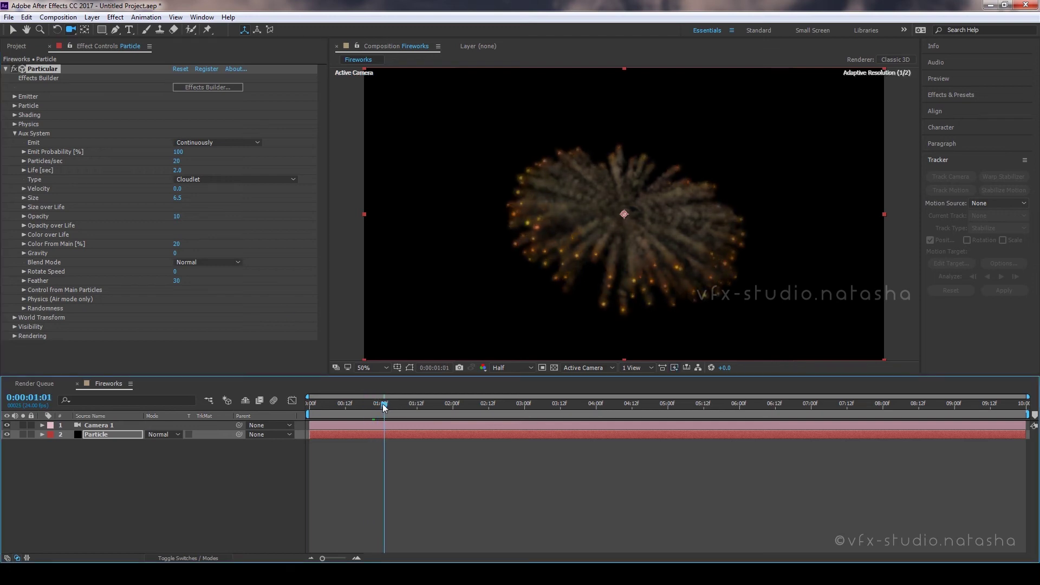
pyautogui.click(15, 106)
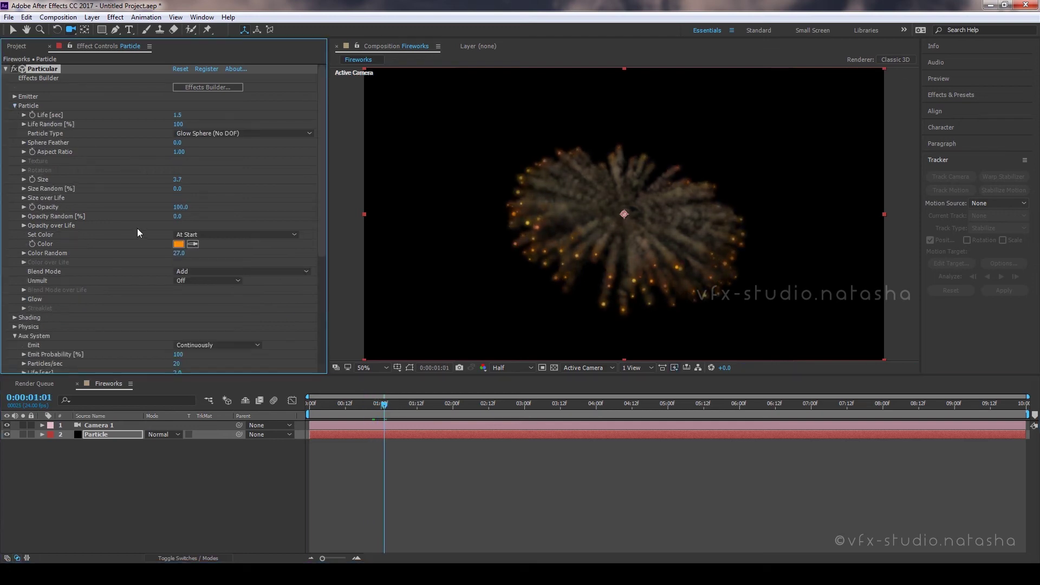
pyautogui.click(15, 106)
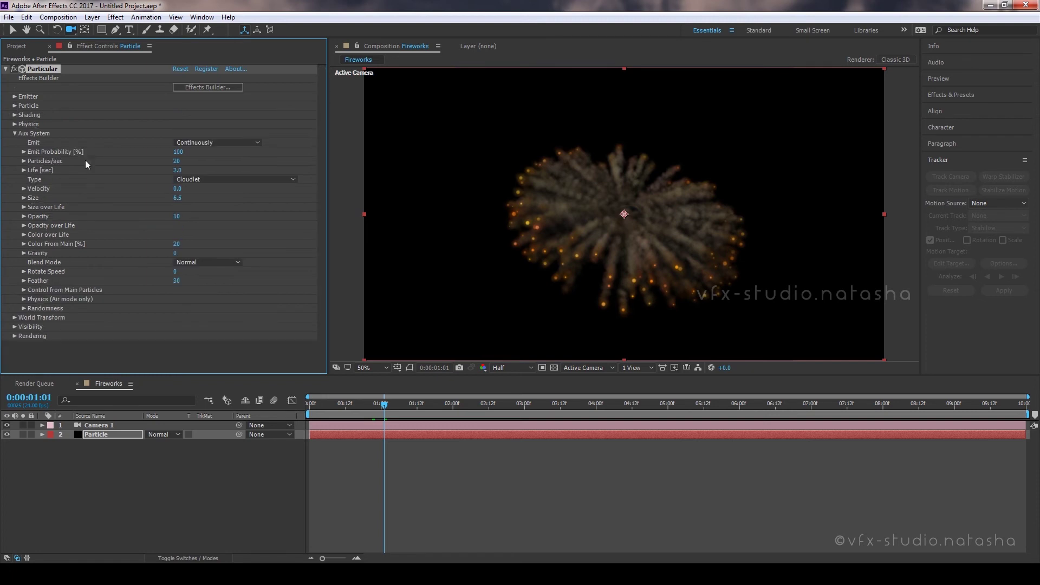
pyautogui.click(371, 406)
pyautogui.moveTo(372, 406); pyautogui.dragTo(302, 415)
pyautogui.press('space')
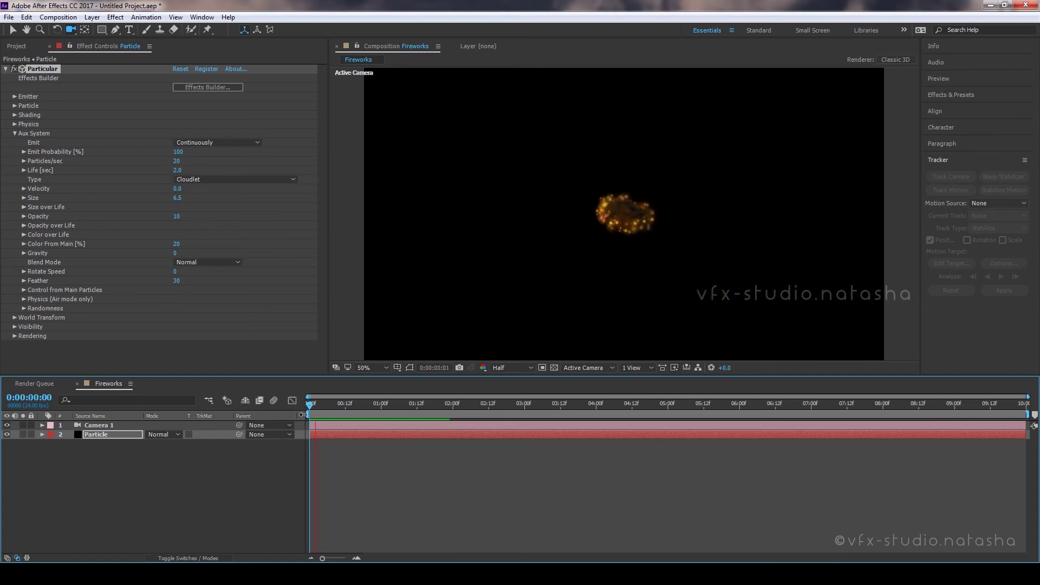
pyautogui.press('space')
# Duplicate the Particle layer and hide the original below the copy
pyautogui.moveTo(308, 406); pyautogui.dragTo(402, 404)
pyautogui.click(132, 434)
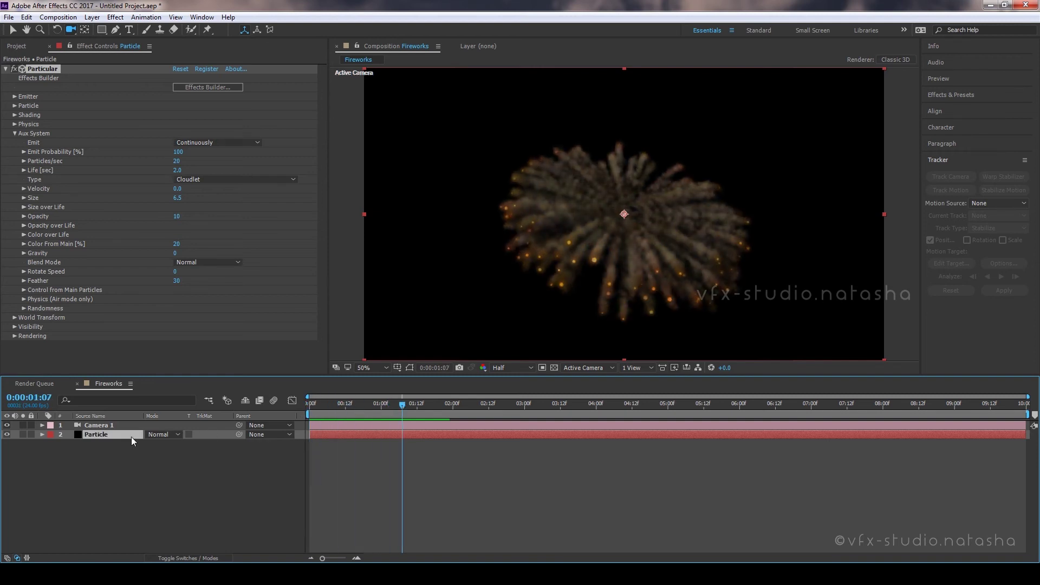
pyautogui.click(26, 18)
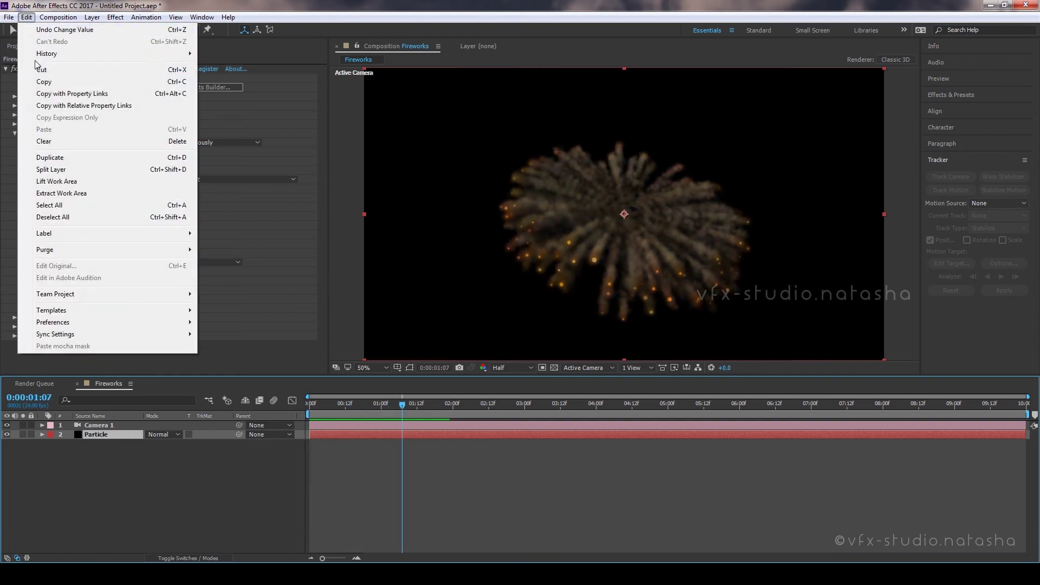
pyautogui.click(41, 157)
pyautogui.click(8, 443)
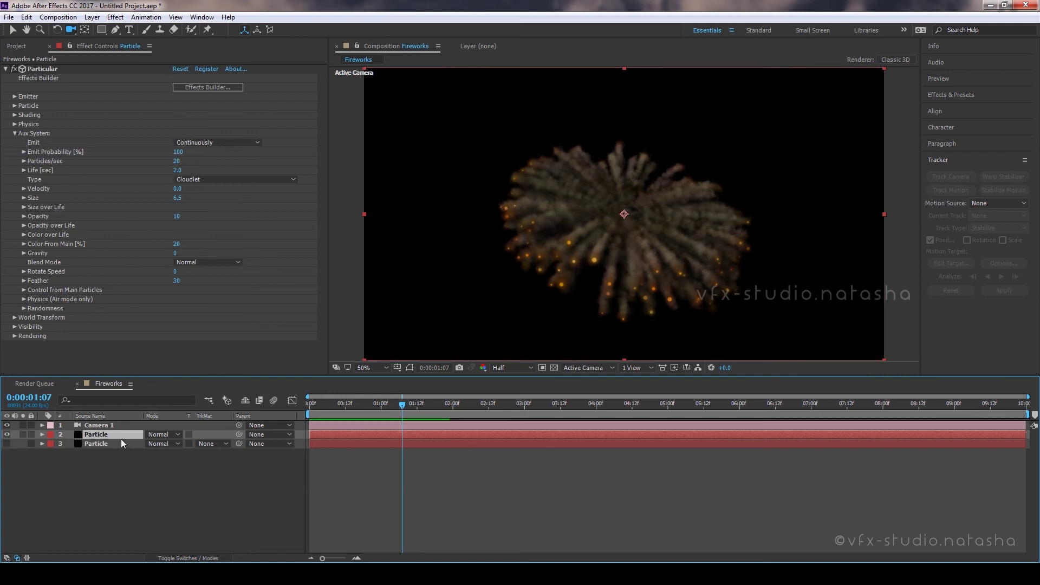
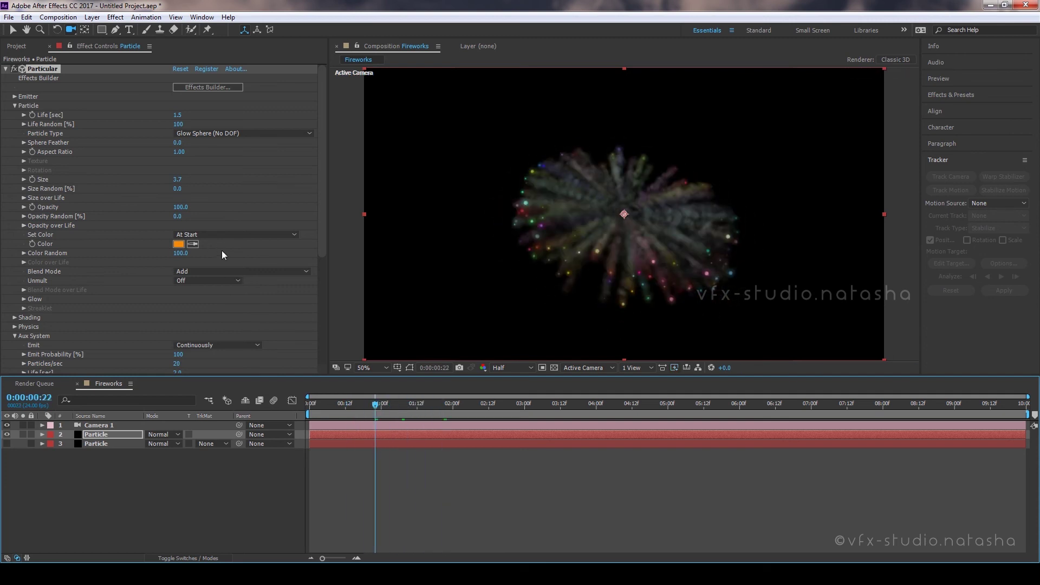
# Apply the rainbow gradient preset to the Aux particles' Color over Life on the duplicated layer
pyautogui.scroll(-5, 222, 250)
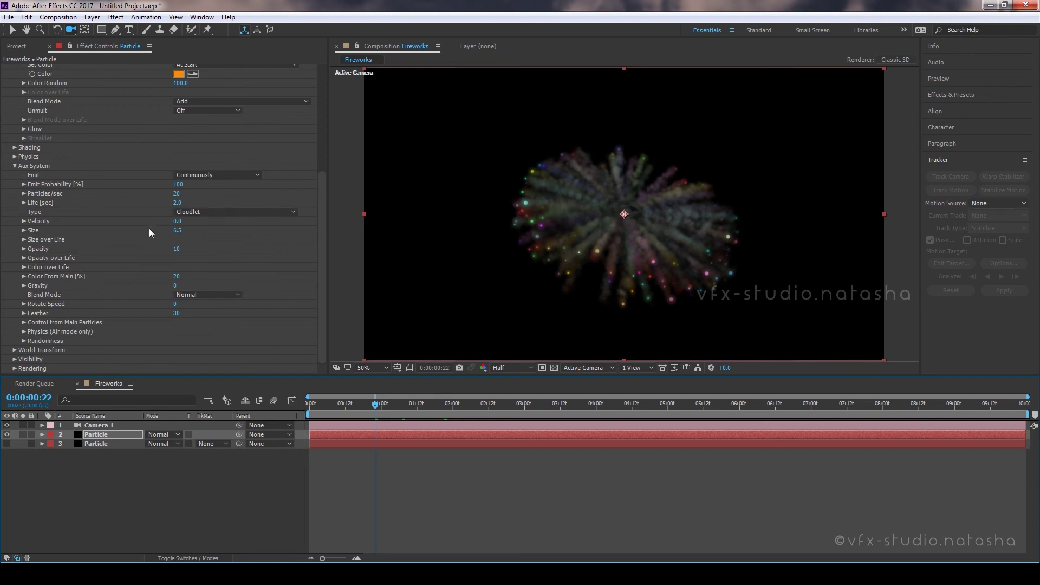
pyautogui.click(24, 267)
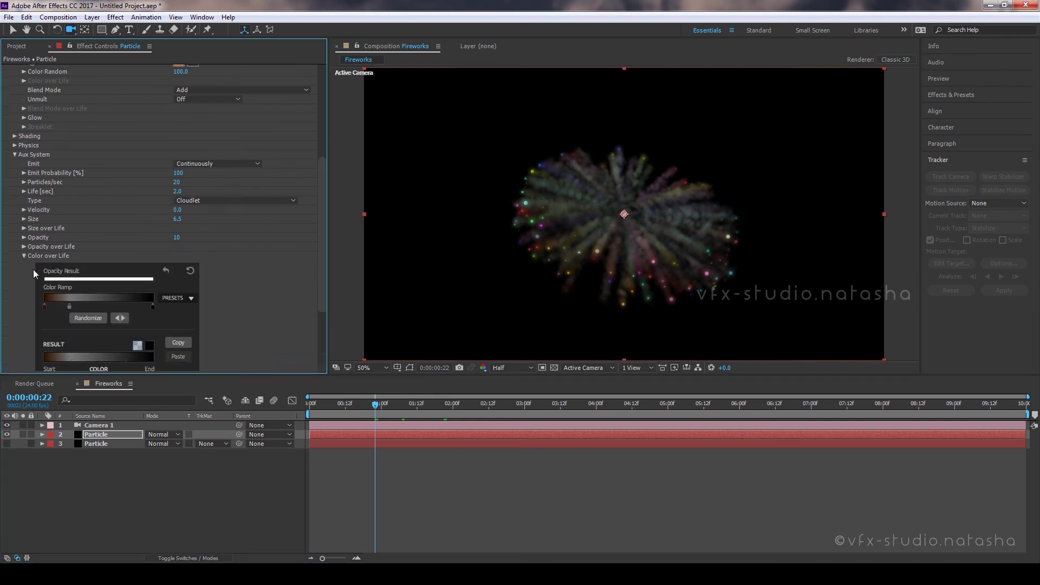
pyautogui.click(177, 297)
pyautogui.click(175, 310)
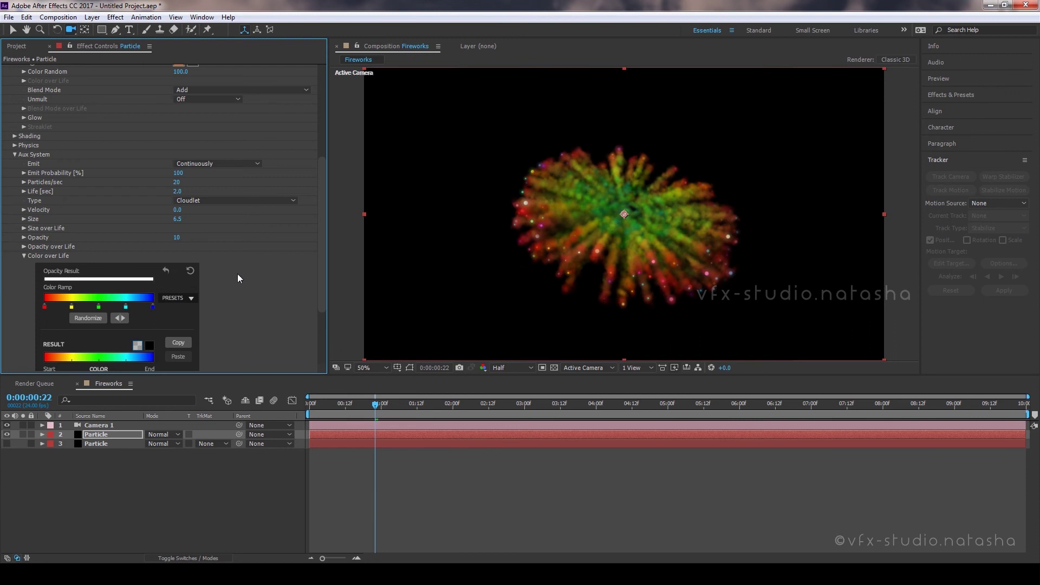
pyautogui.moveTo(375, 415)
pyautogui.mouseDown()
pyautogui.moveTo(316, 413)
pyautogui.moveTo(373, 415)
pyautogui.mouseUp()
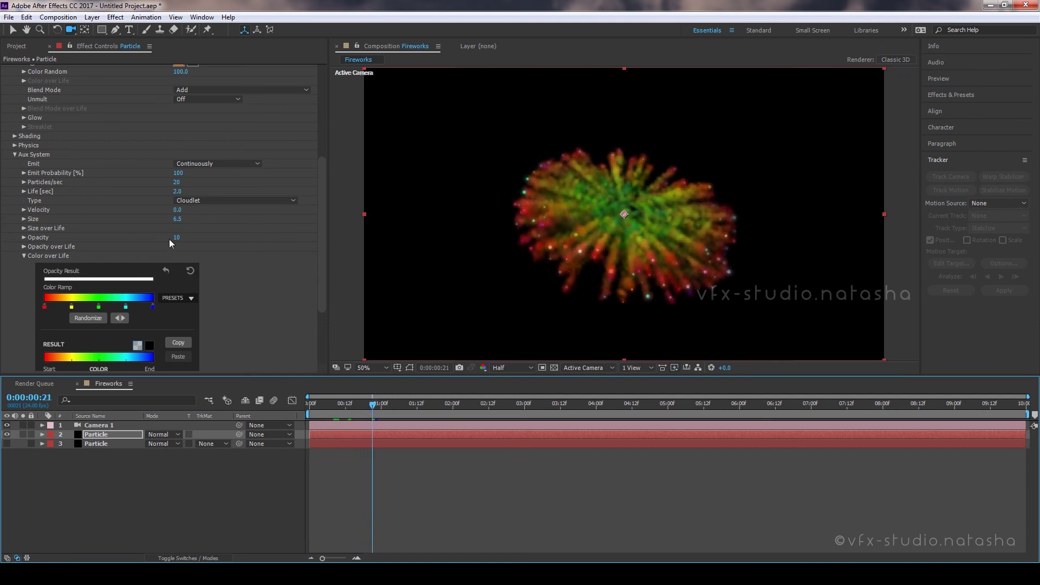
# Raise the Aux System's Color From Main to 53% and preview the multicolored burst
pyautogui.scroll(-3, 169, 239)
pyautogui.moveTo(177, 328)
pyautogui.mouseDown()
pyautogui.moveTo(216, 329)
pyautogui.moveTo(195, 328)
pyautogui.mouseUp()
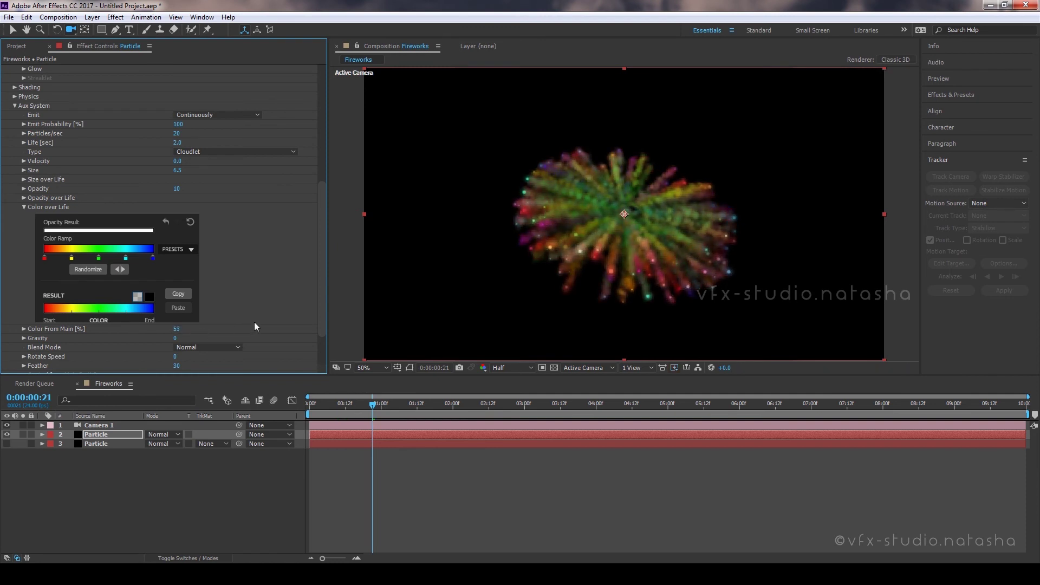
pyautogui.press('space')
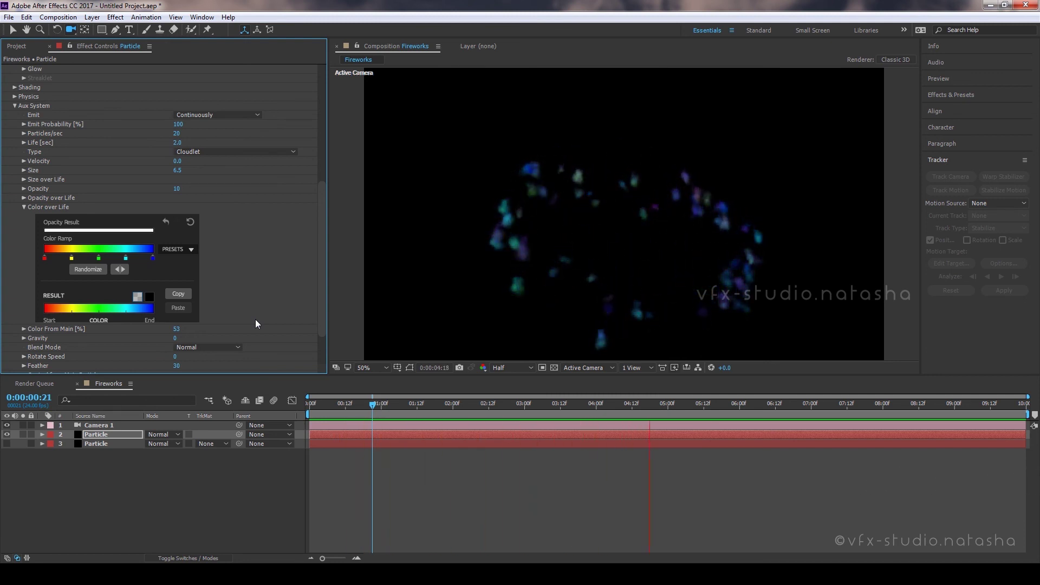
pyautogui.press('space')
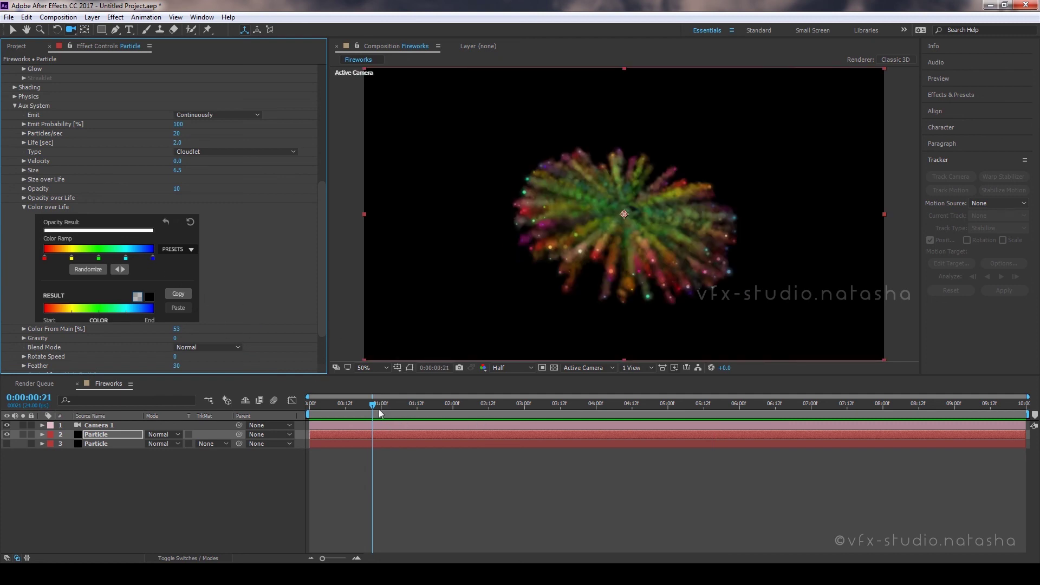
# Duplicate the multicolored Particle layer and hide the earlier multicolored layer beneath the new copy
pyautogui.moveTo(379, 413); pyautogui.dragTo(411, 424)
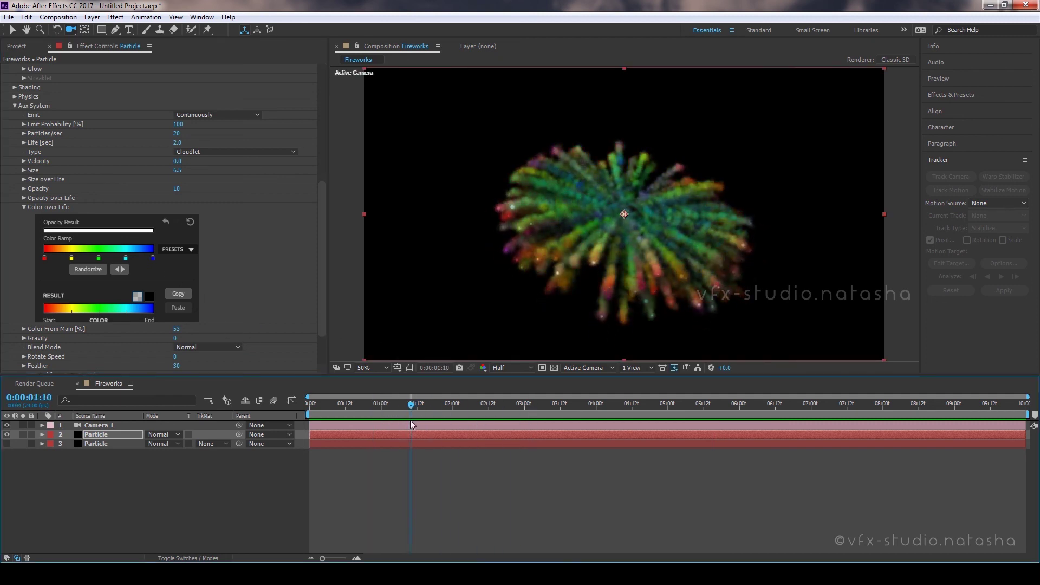
pyautogui.press('Return')
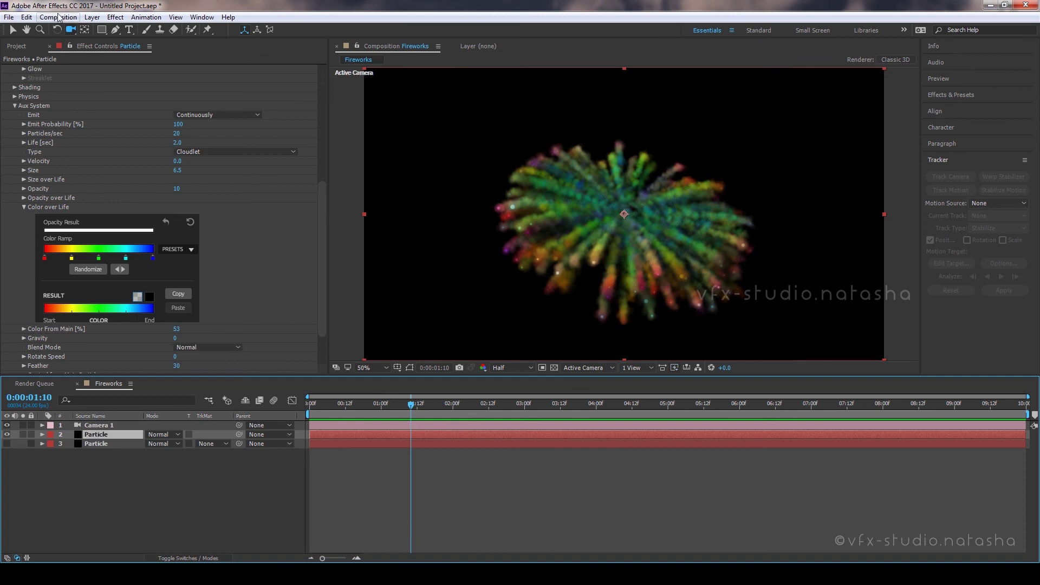
pyautogui.click(26, 17)
pyautogui.click(57, 152)
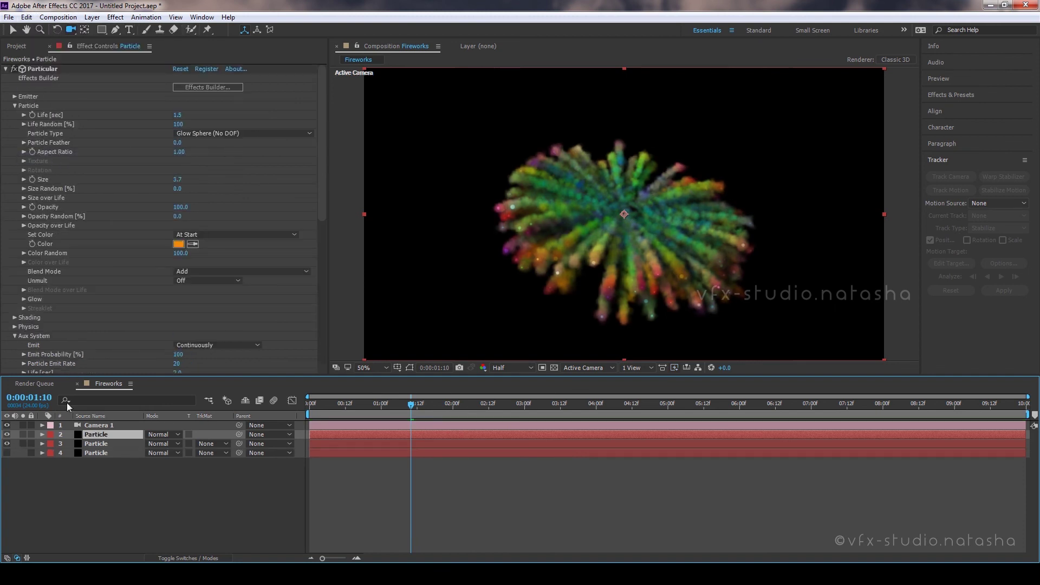
pyautogui.click(7, 444)
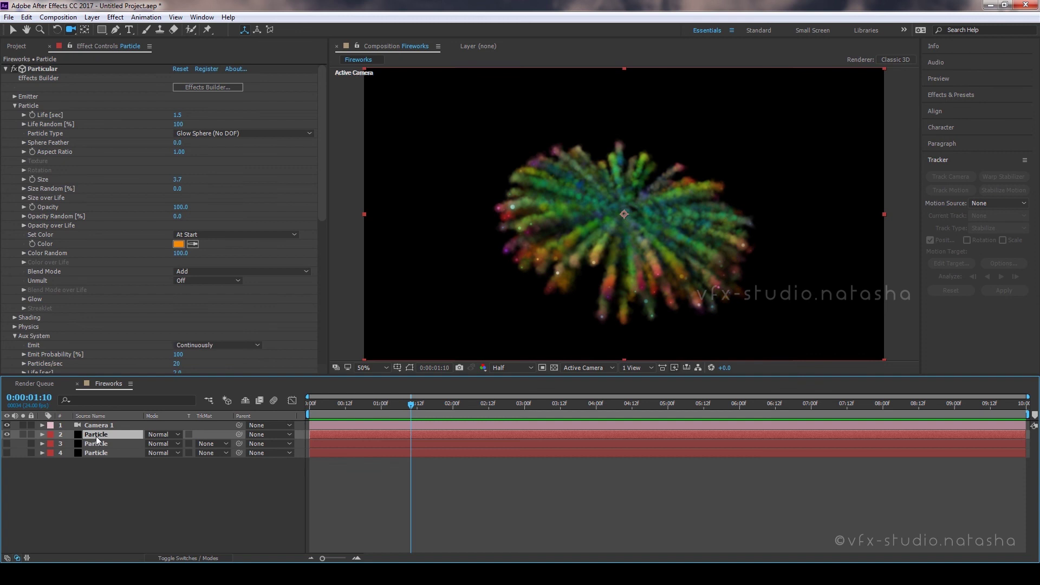
# Set the top Particle layer's Color Random to 25 and its particle Color to blue 0096FF
pyautogui.click(180, 253)
pyautogui.write('25')
pyautogui.press('Return')
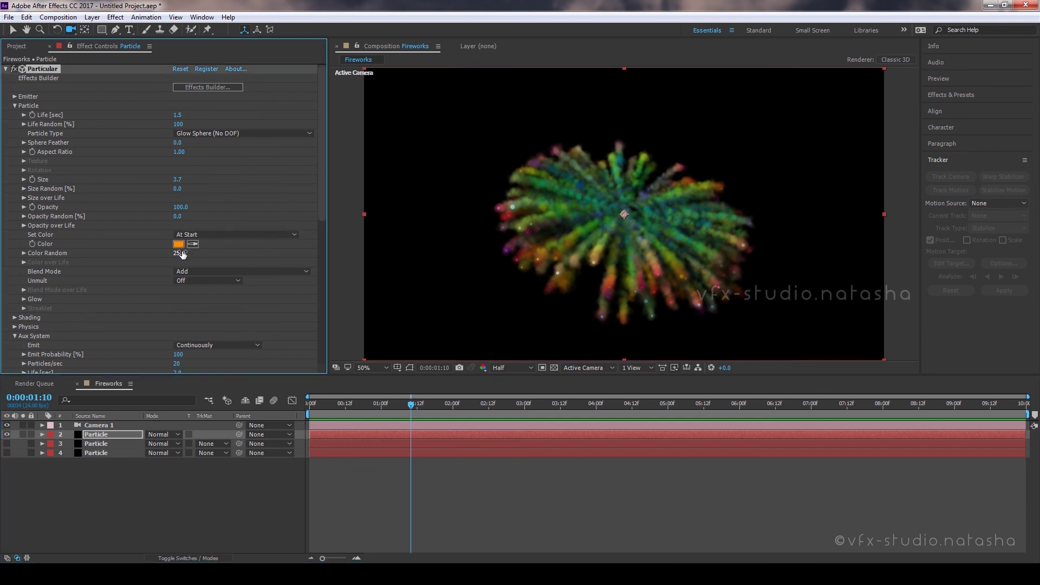
pyautogui.click(178, 244)
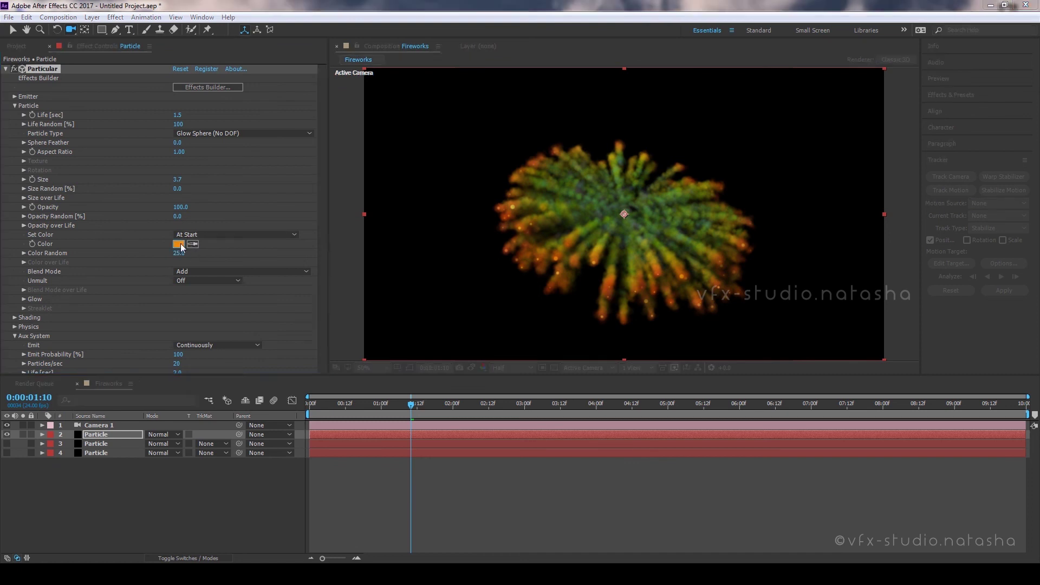
pyautogui.click(319, 370)
pyautogui.moveTo(318, 368); pyautogui.dragTo(320, 364)
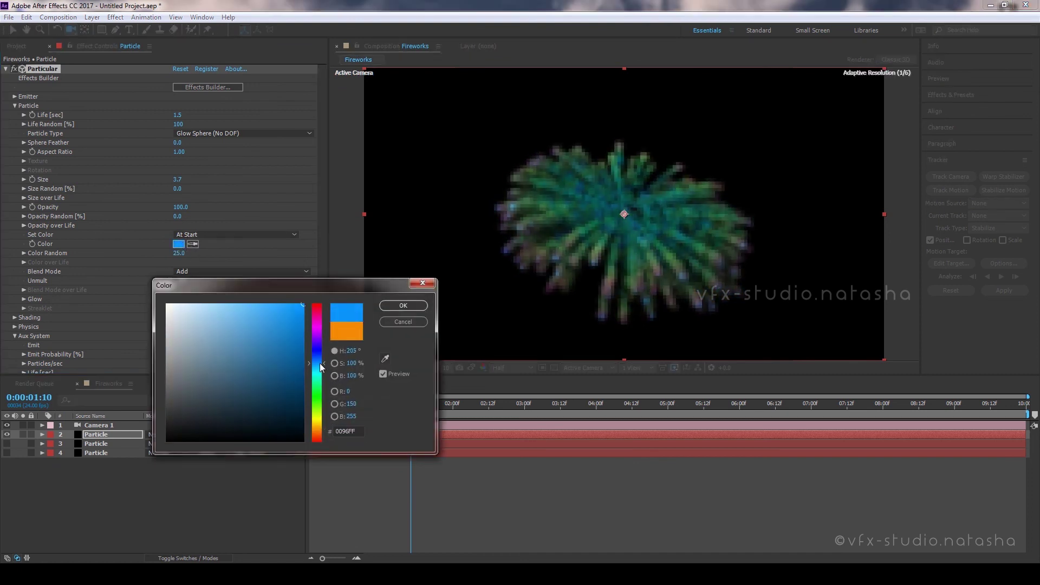
pyautogui.click(389, 306)
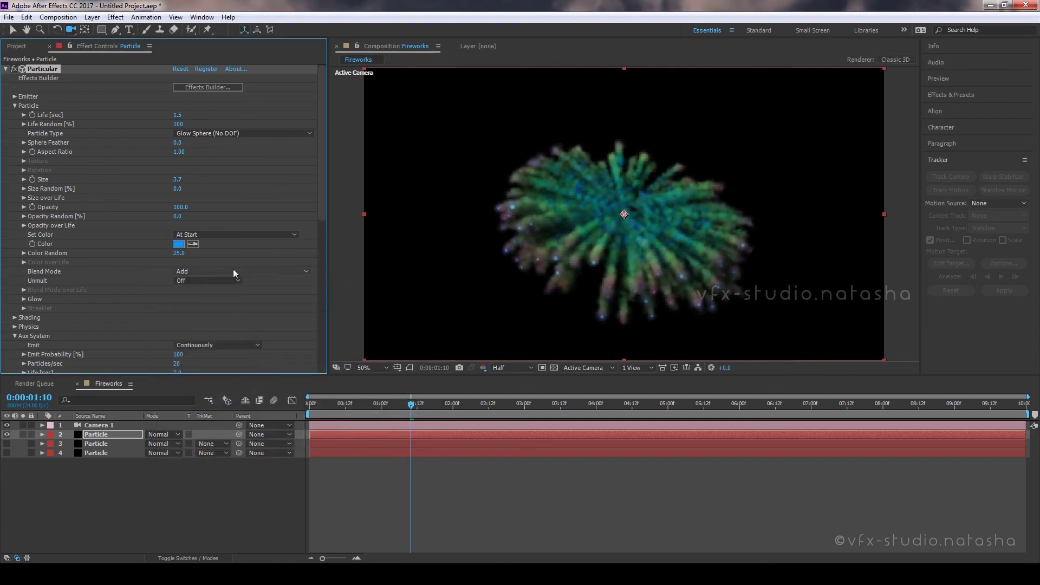
# Set the Aux System's Color From Main to 15% on the top Particle layer
pyautogui.scroll(-5, 236, 277)
pyautogui.scroll(1, 236, 277)
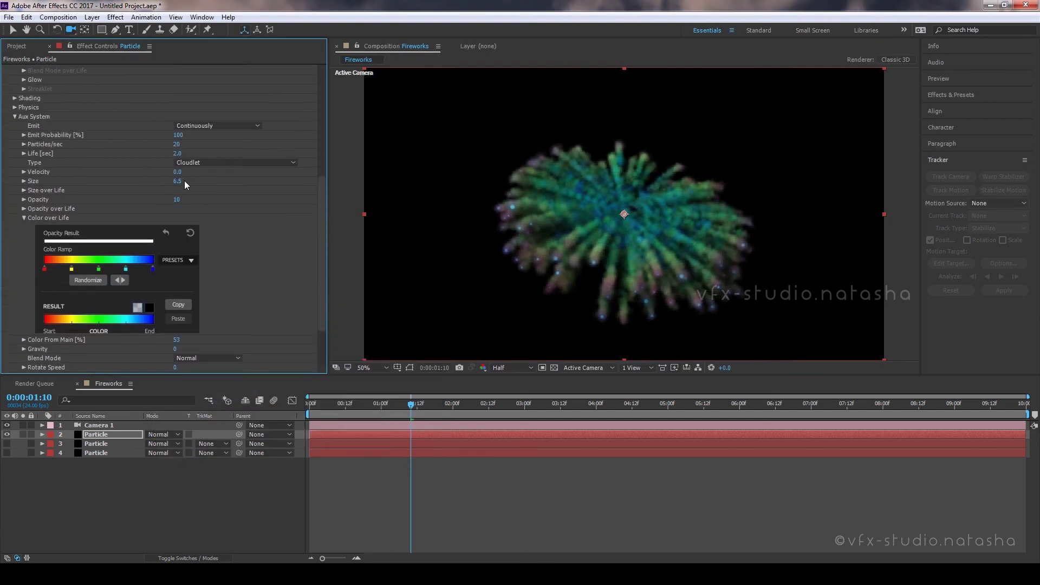
pyautogui.scroll(-2, 187, 259)
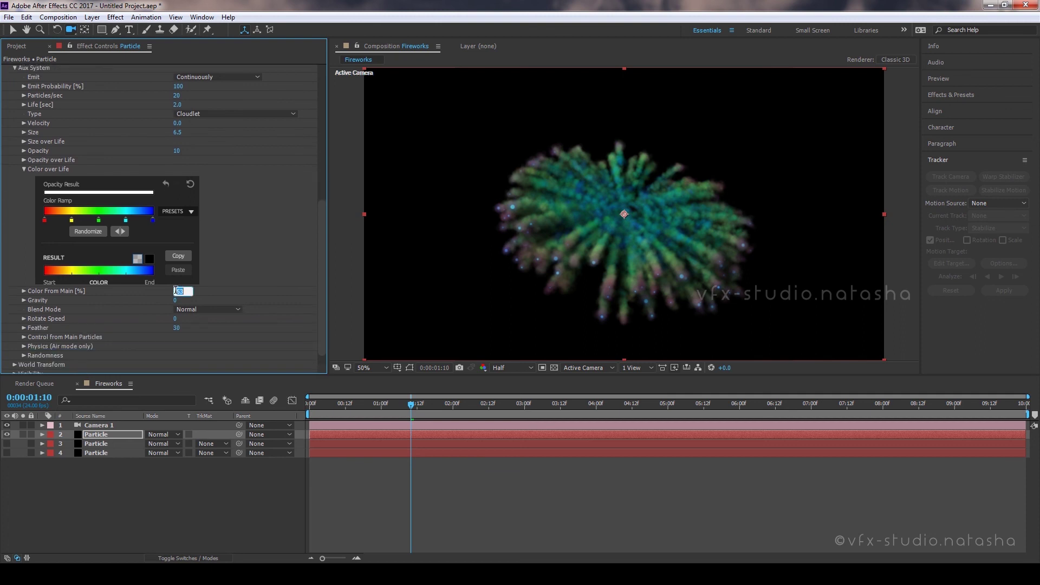
pyautogui.press('Return')
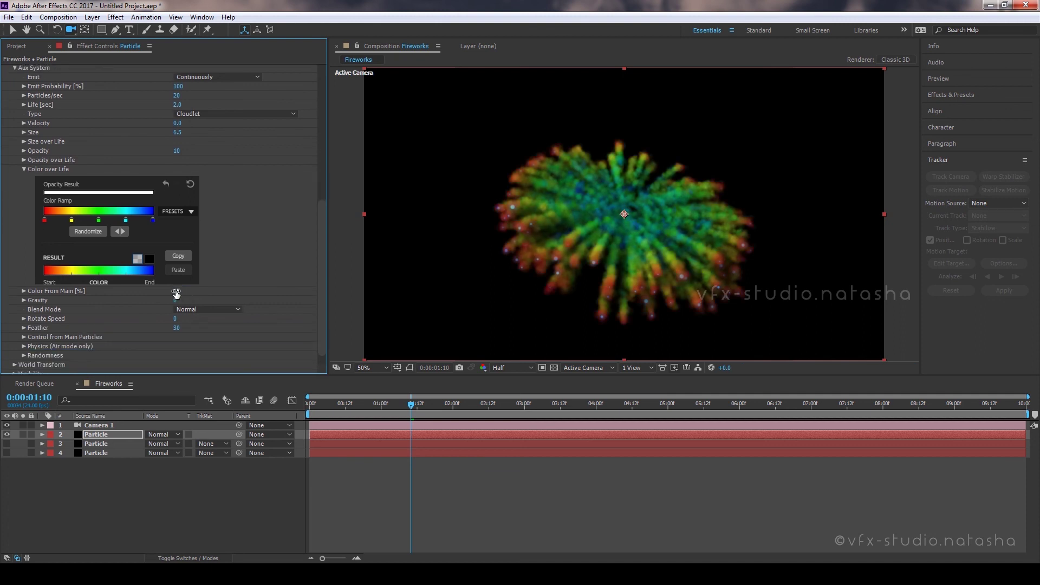
# Apply the white-cyan-blue gradient preset to the Aux System's Color over Life and flip the ramp so blue comes first
pyautogui.click(176, 212)
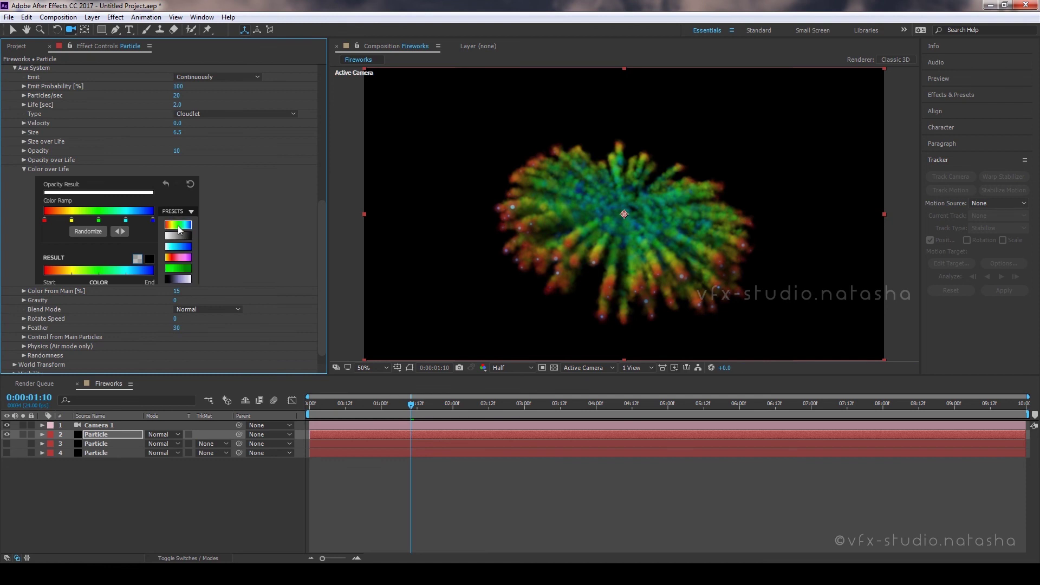
pyautogui.click(179, 246)
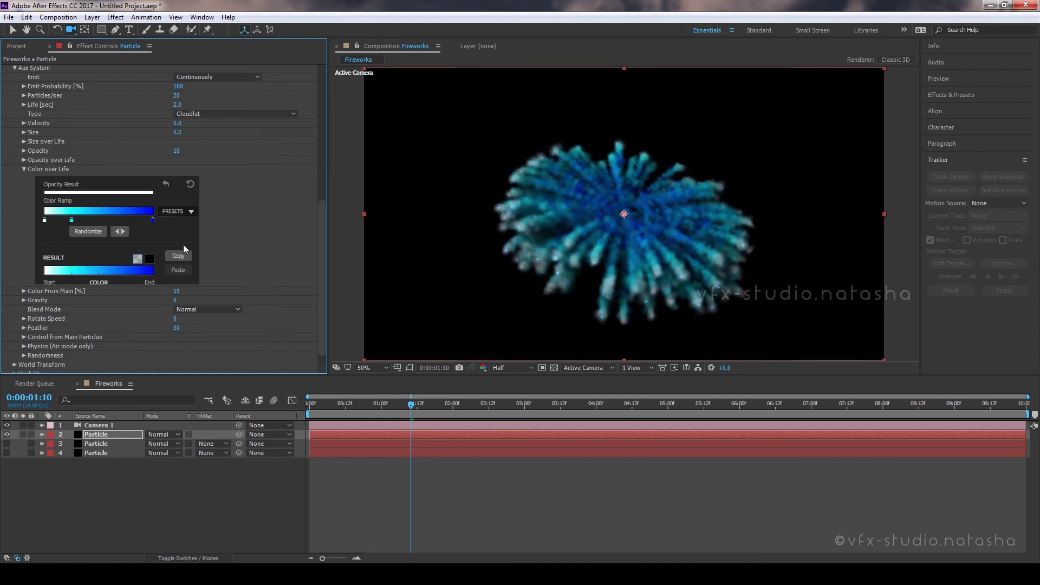
pyautogui.click(124, 231)
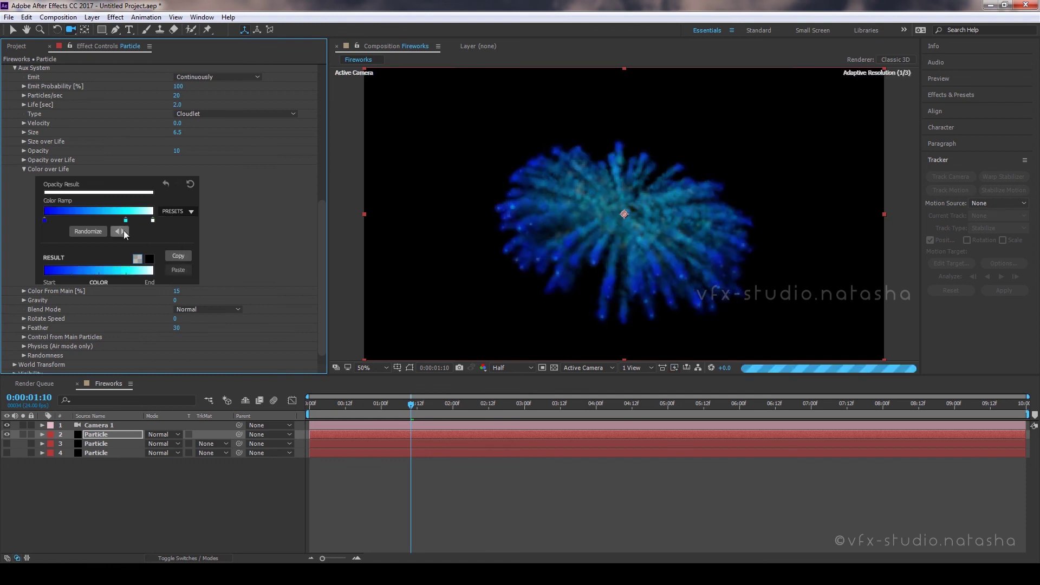
# Recolor the ramp's starting blue stop to 009CFF and move the cyan stop to about a quarter of the ramp
pyautogui.doubleClick(43, 221)
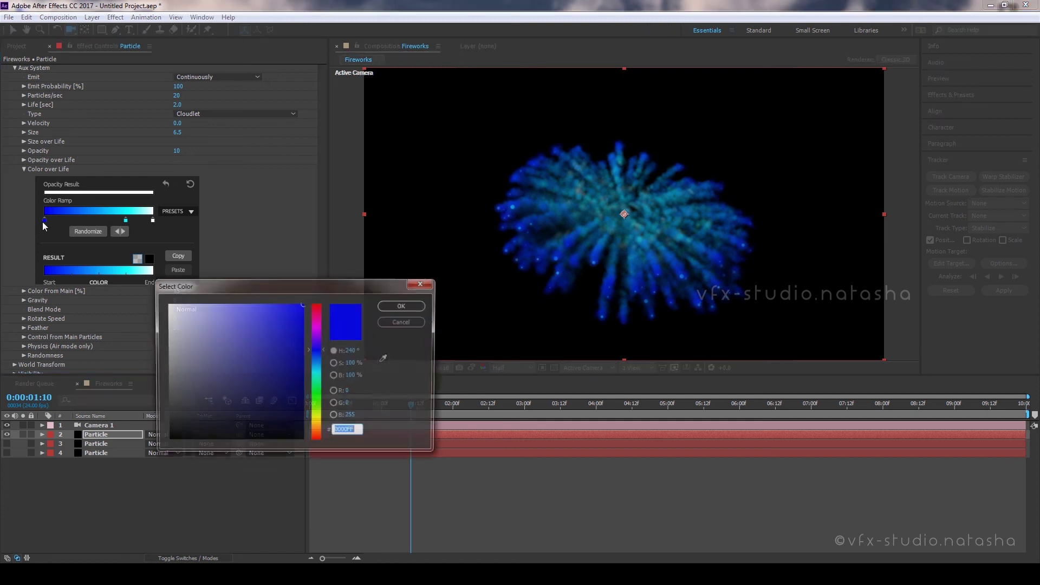
pyautogui.moveTo(319, 379); pyautogui.dragTo(320, 367)
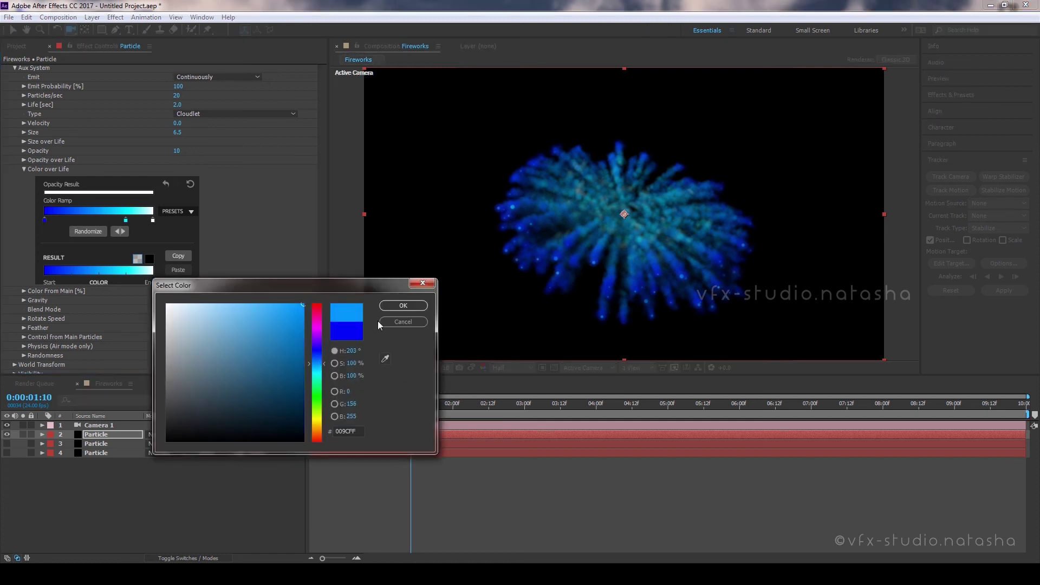
pyautogui.click(412, 305)
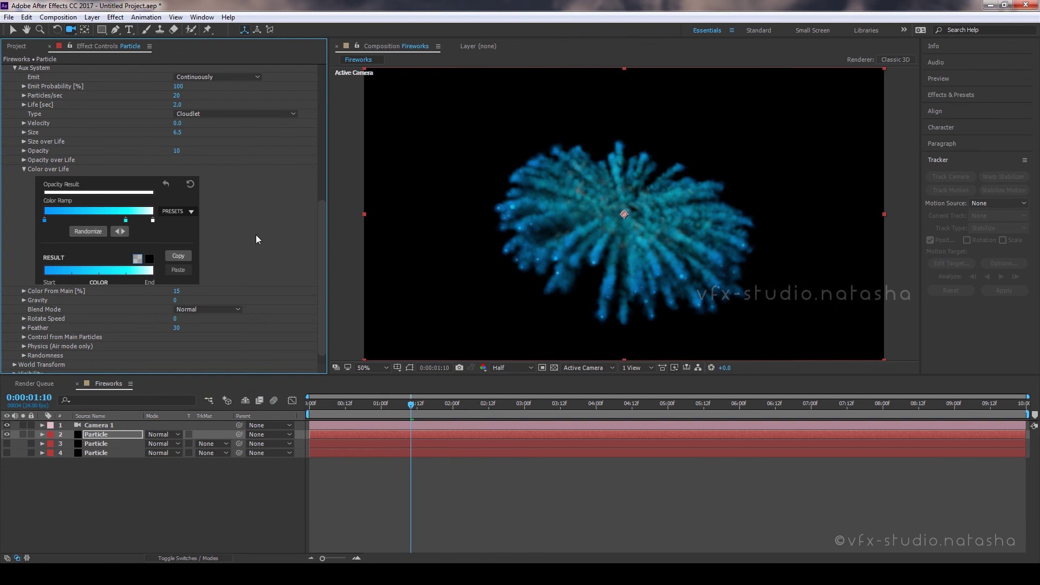
pyautogui.moveTo(125, 220); pyautogui.dragTo(71, 221)
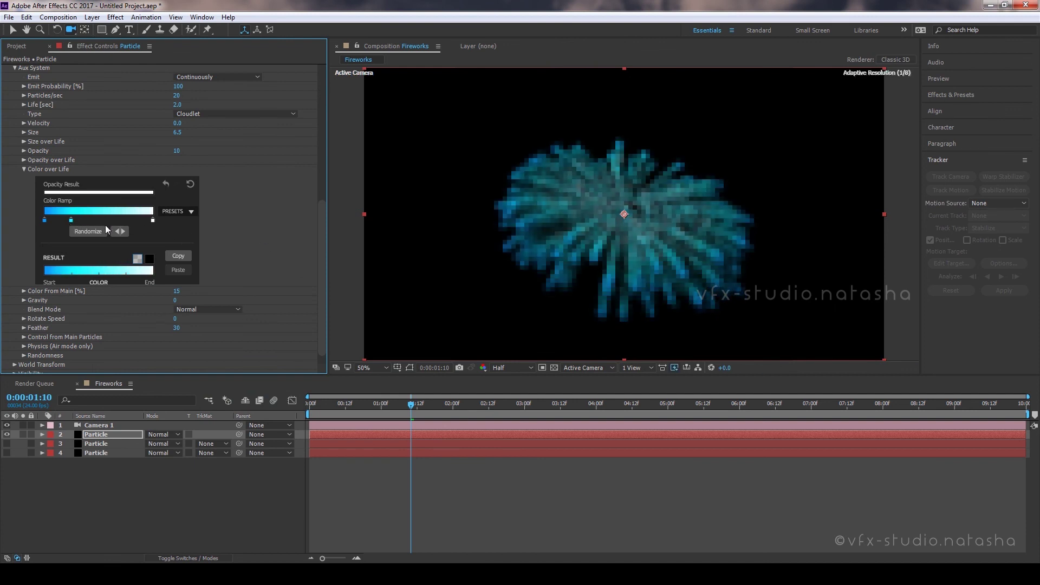
# Change the ramp's white end stop to black 000000 and move it inward to about four fifths of the ramp
pyautogui.doubleClick(153, 220)
pyautogui.click(176, 434)
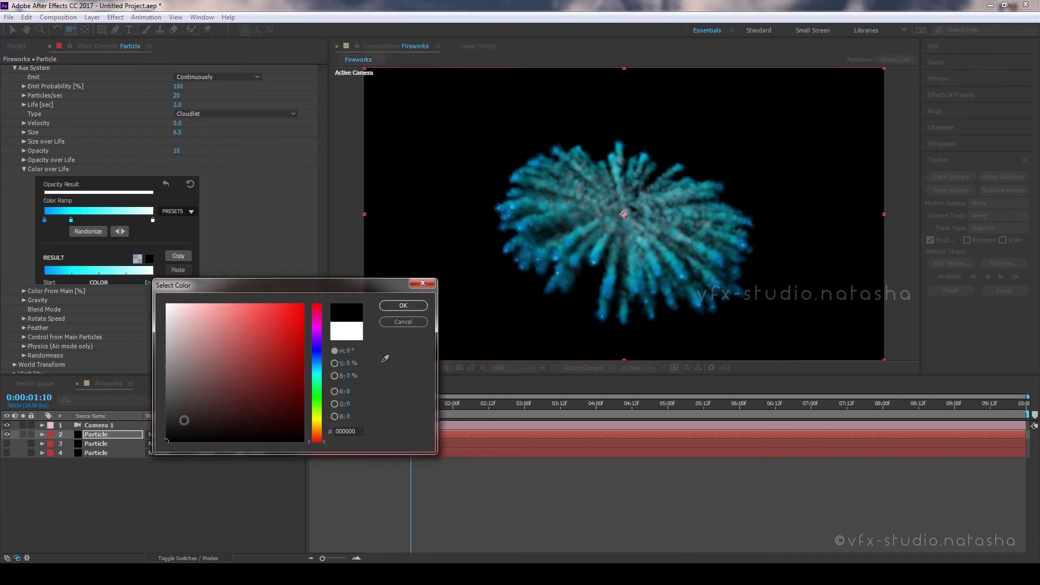
pyautogui.click(403, 304)
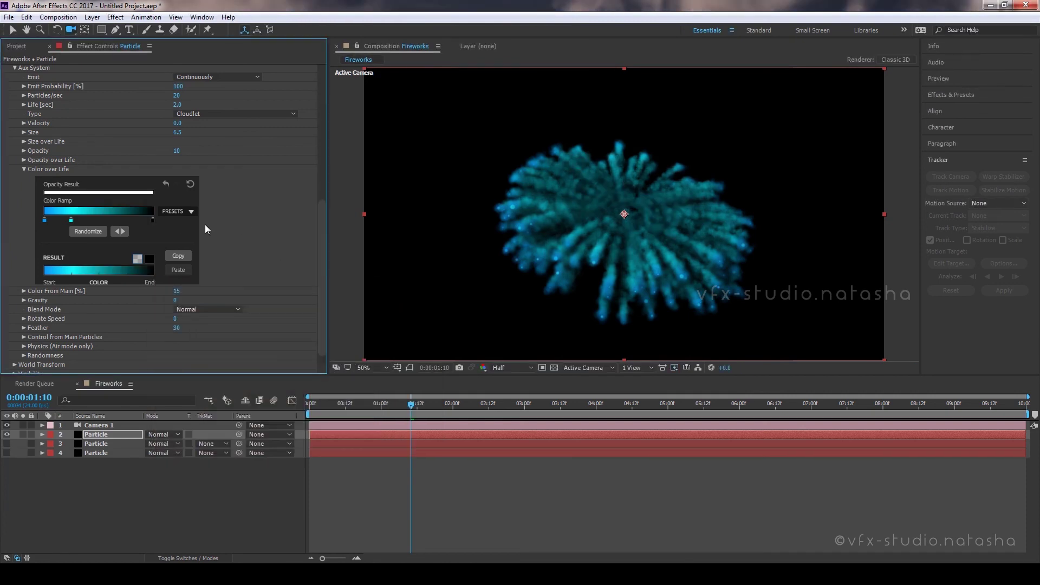
pyautogui.moveTo(151, 220); pyautogui.dragTo(131, 221)
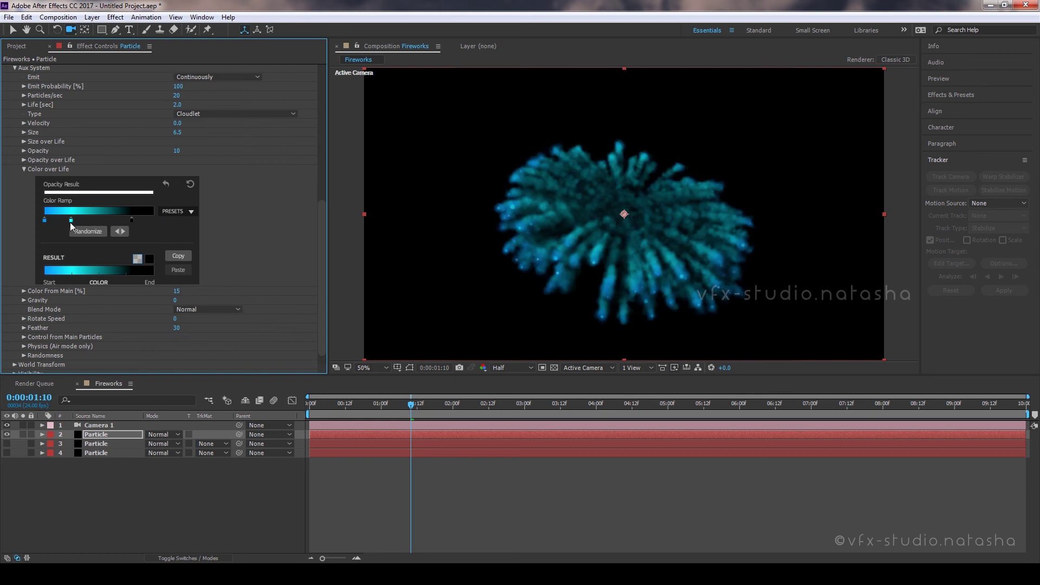
# Preview the blue fireworks burst from the beginning of the timeline
pyautogui.moveTo(369, 405); pyautogui.dragTo(307, 400)
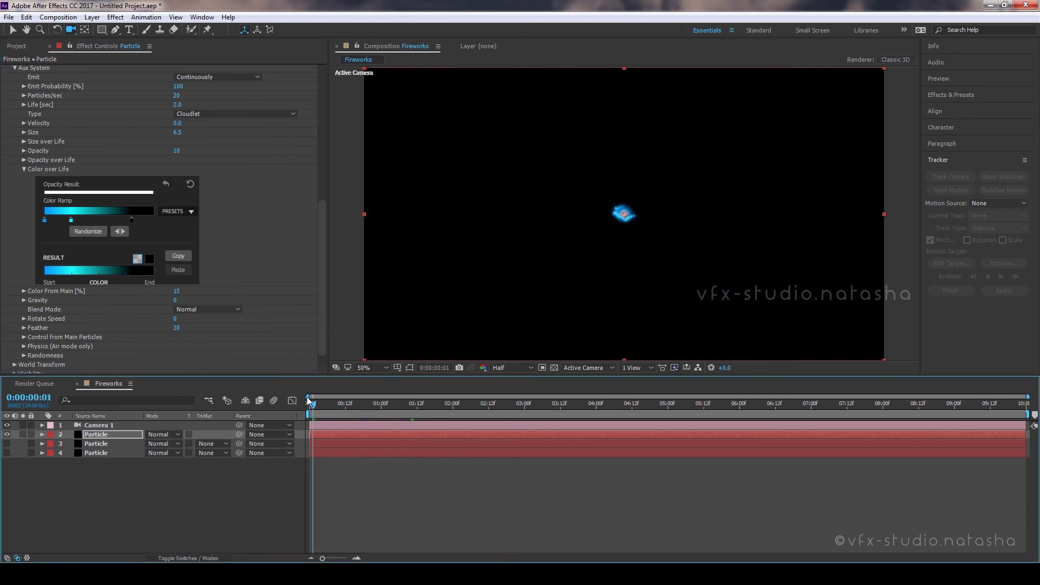
pyautogui.press('space')
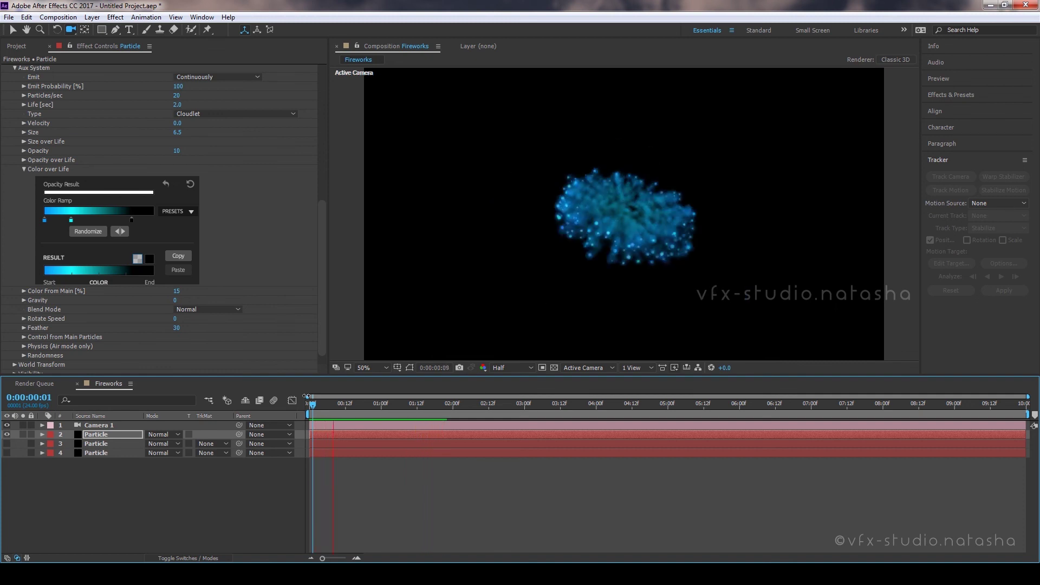
pyautogui.press('space')
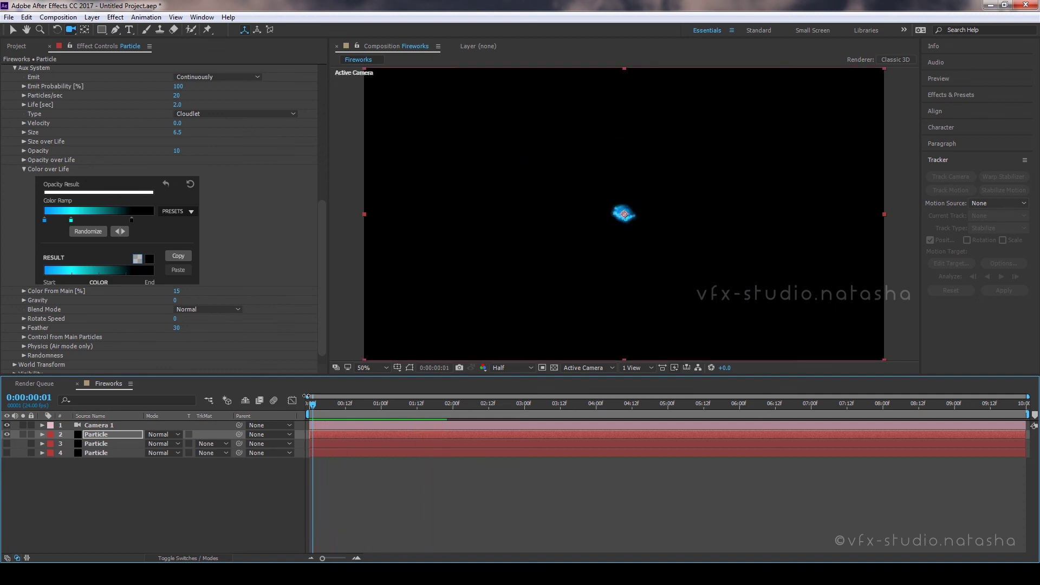
pyautogui.press('space')
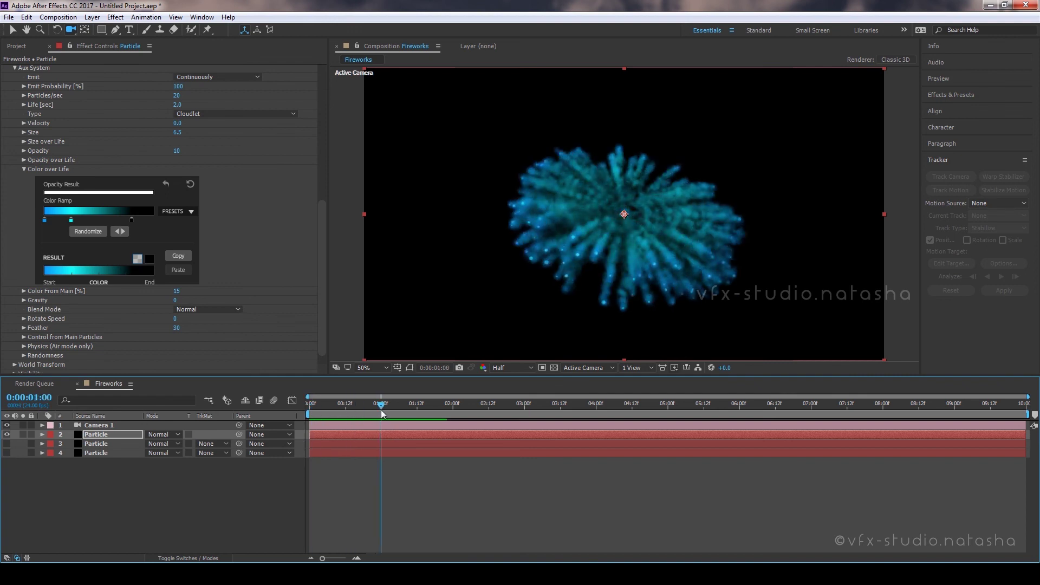
# Compare the other fireworks variations by showing only the multicolored Particle layer, then only the orange one, and scrub back to an early frame
pyautogui.click(7, 433)
pyautogui.click(8, 444)
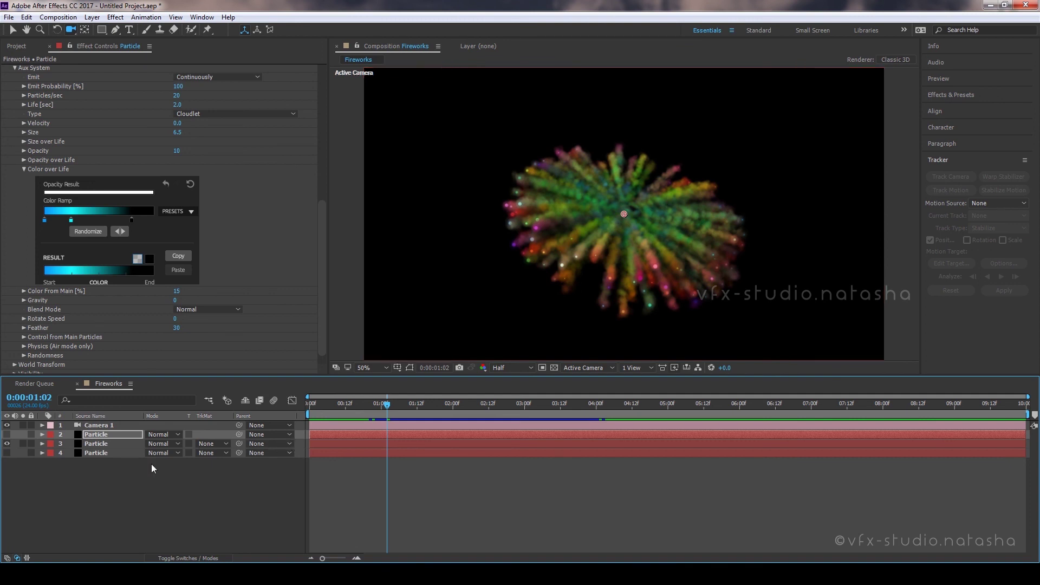
pyautogui.click(7, 444)
pyautogui.click(7, 453)
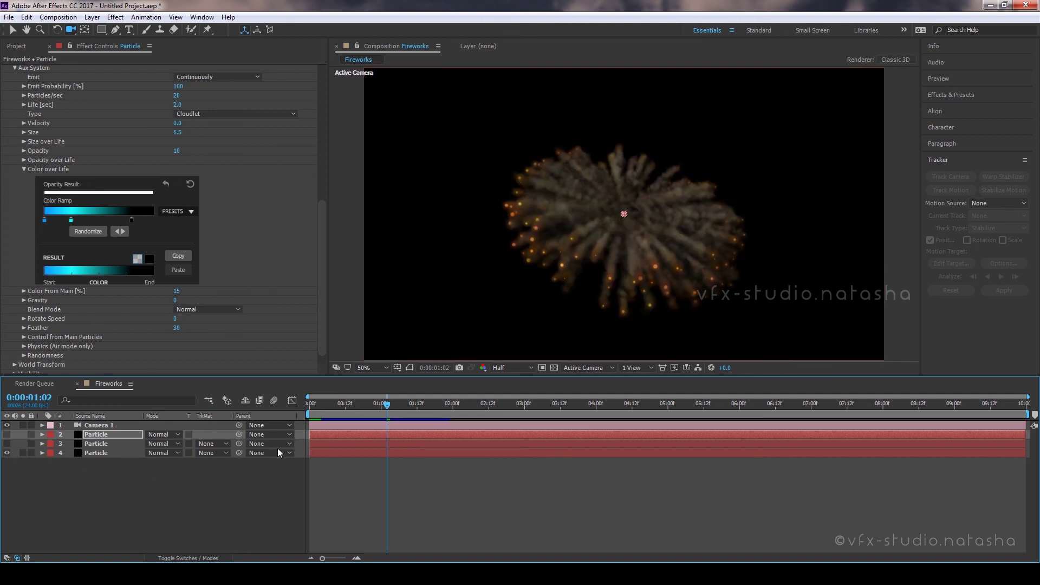
pyautogui.moveTo(382, 405); pyautogui.dragTo(331, 417)
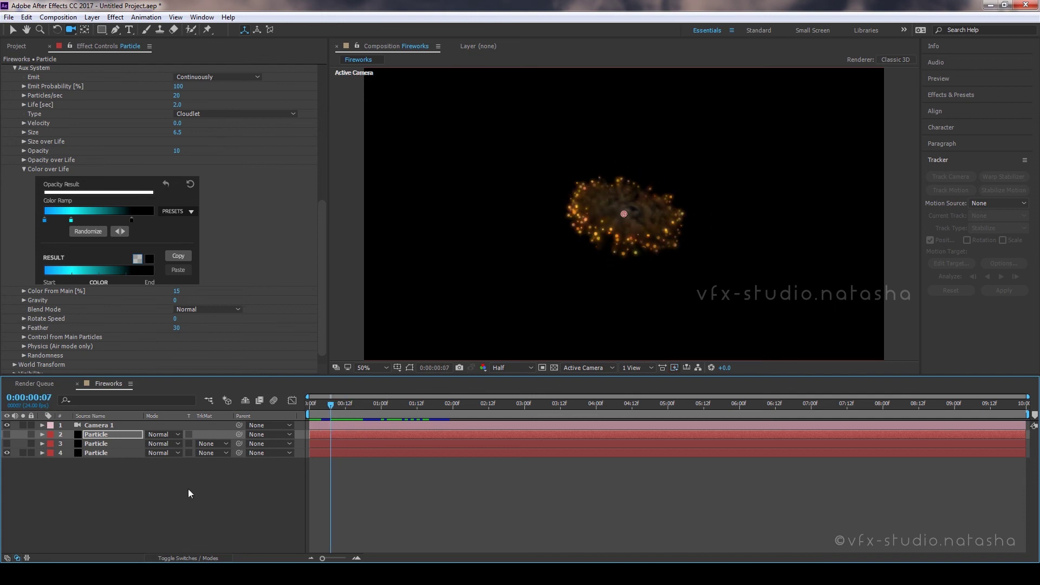
pyautogui.click(180, 498)
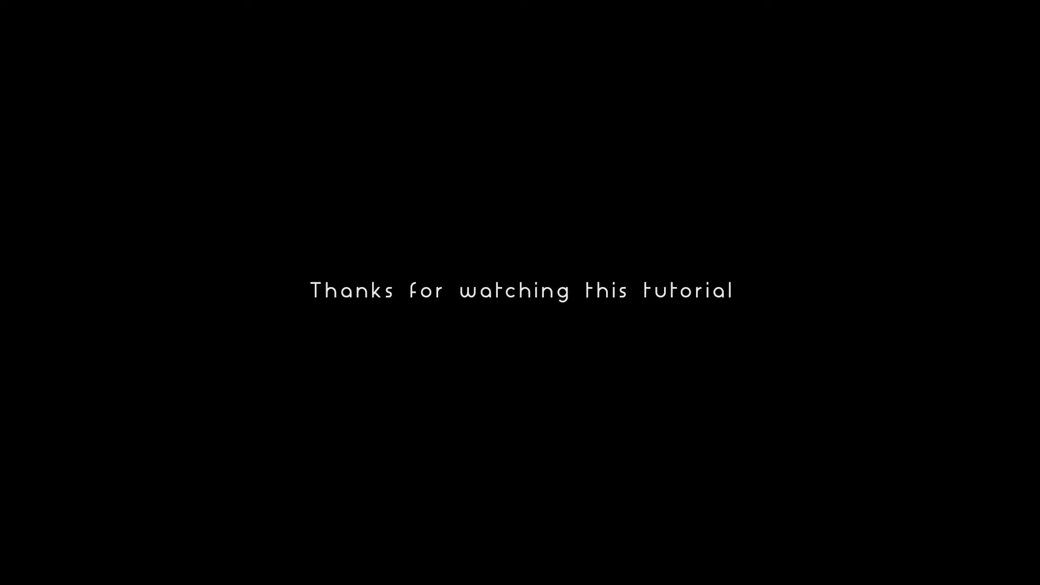